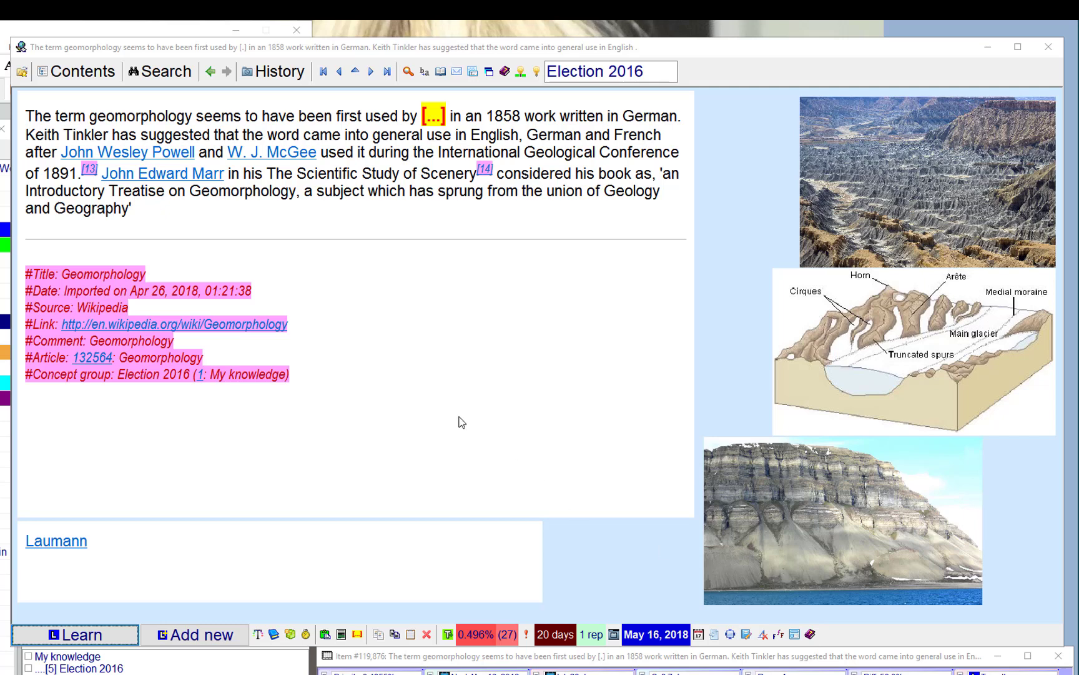
Bring up Edit style for the geomorphology item's article text.
{"action": "right_click", "coordinate": [378, 178]}
{"action": "mouse_move", "coordinate": [378, 204]}
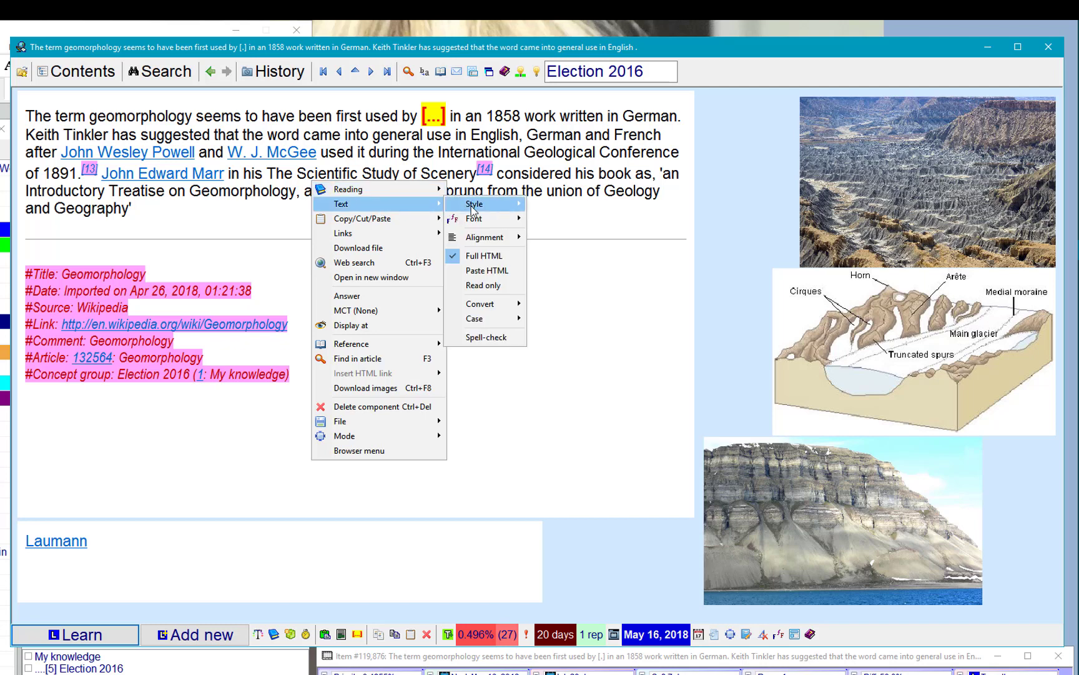
{"action": "mouse_move", "coordinate": [484, 205]}
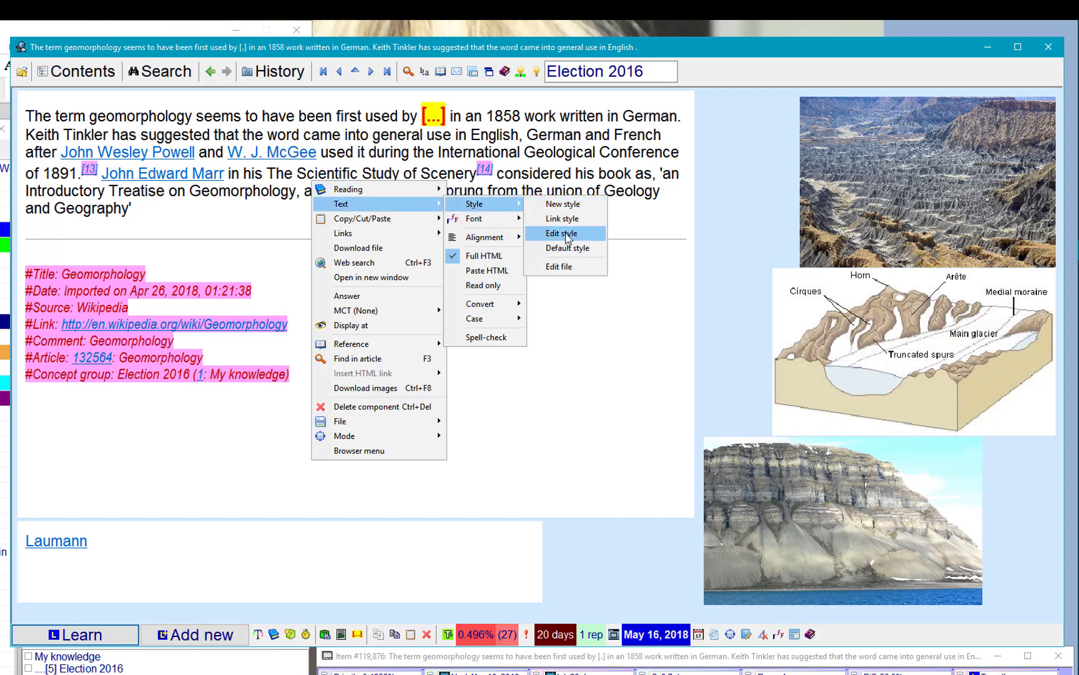
{"action": "left_click", "coordinate": [567, 236]}
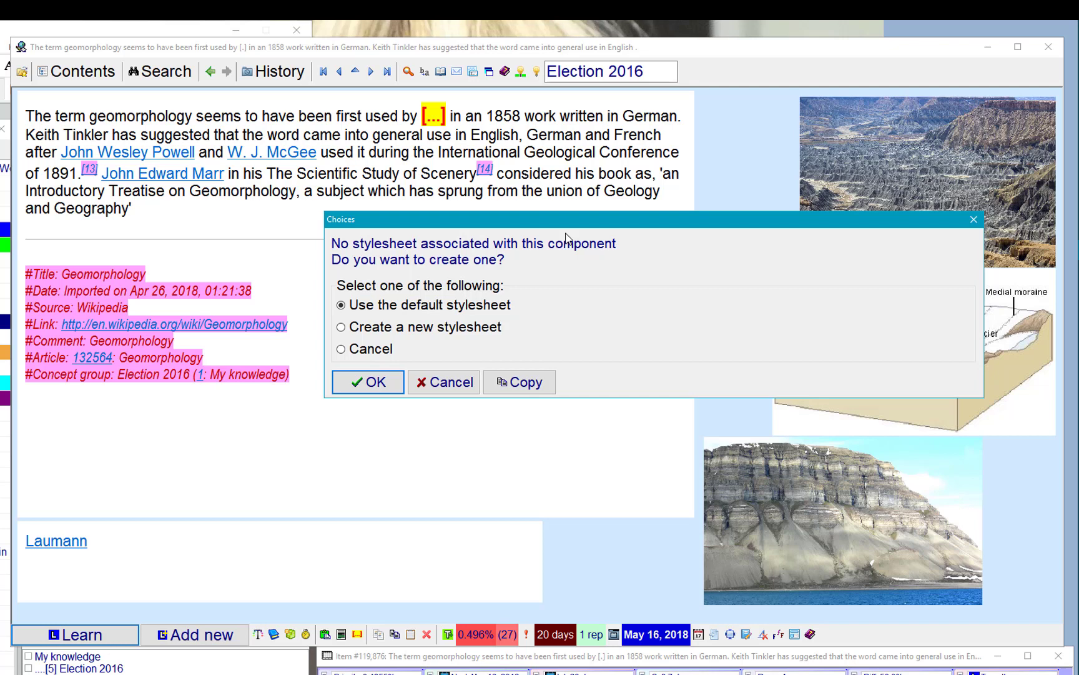
Use the default stylesheet and set its font to bold, size 12.
{"action": "left_click", "coordinate": [375, 384]}
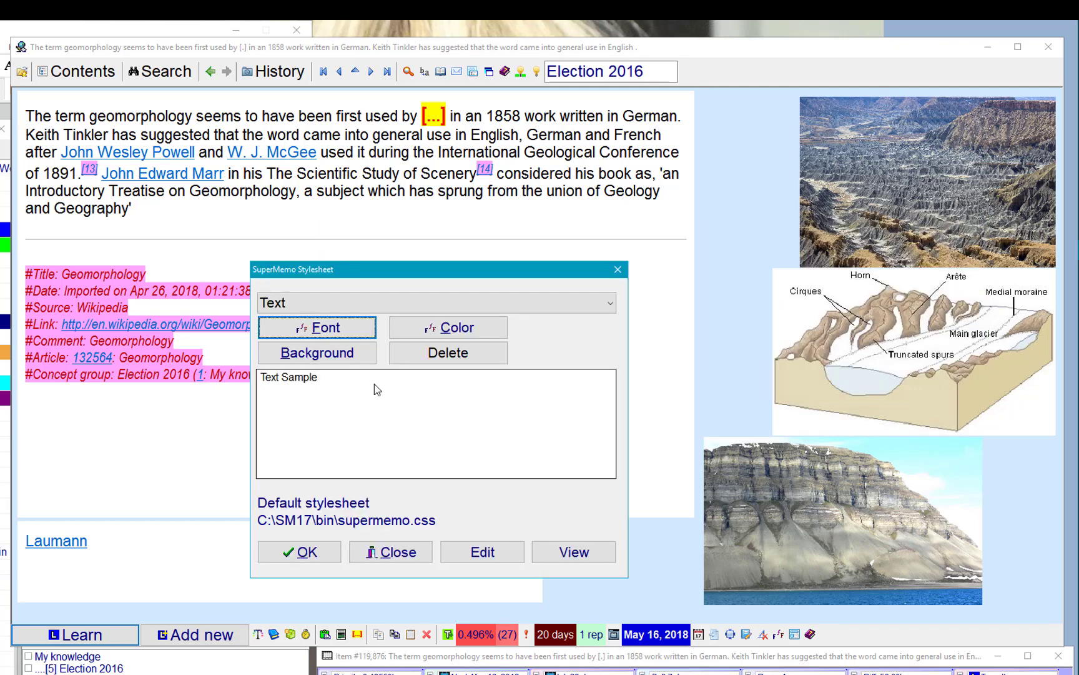
{"action": "left_click", "coordinate": [337, 328]}
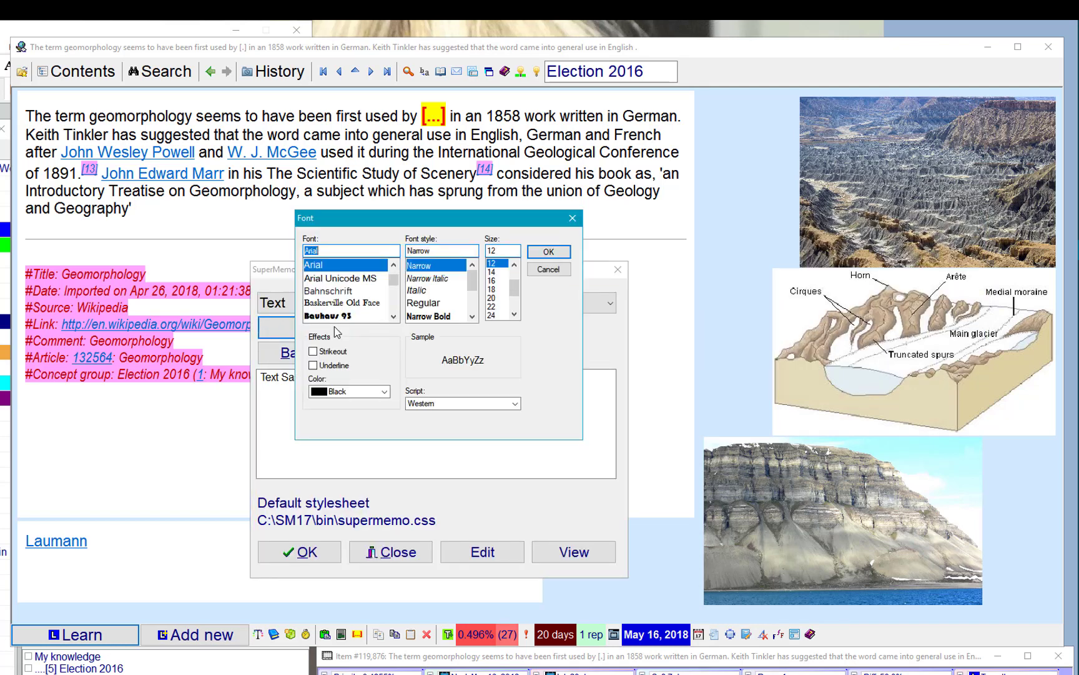
{"action": "left_click", "coordinate": [472, 317]}
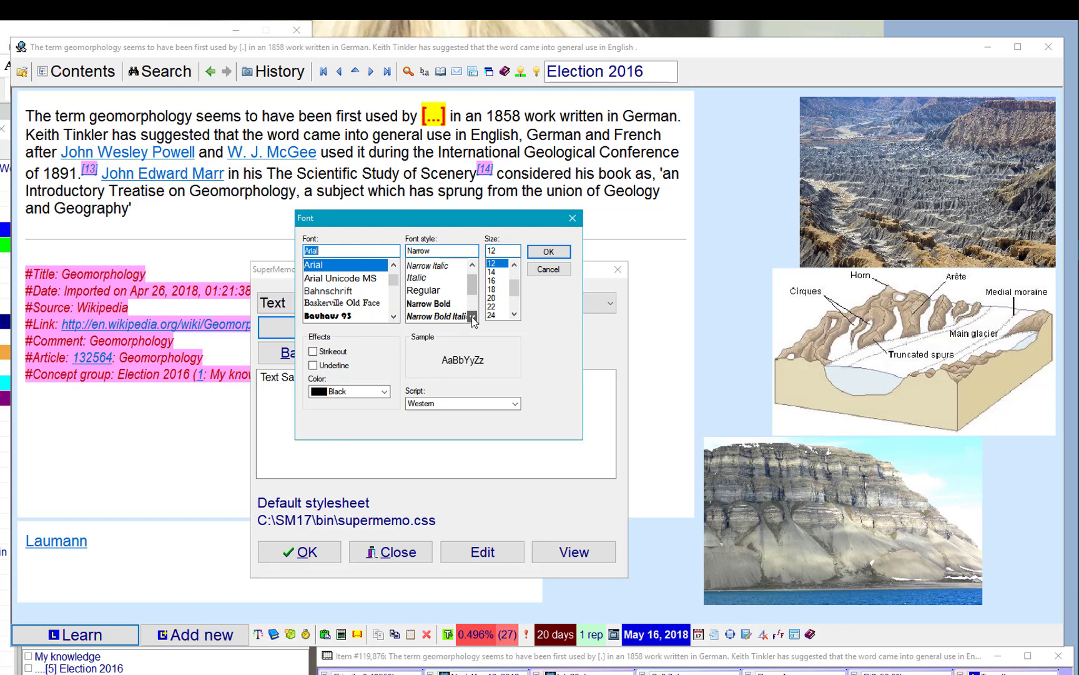
{"action": "left_click", "coordinate": [444, 316]}
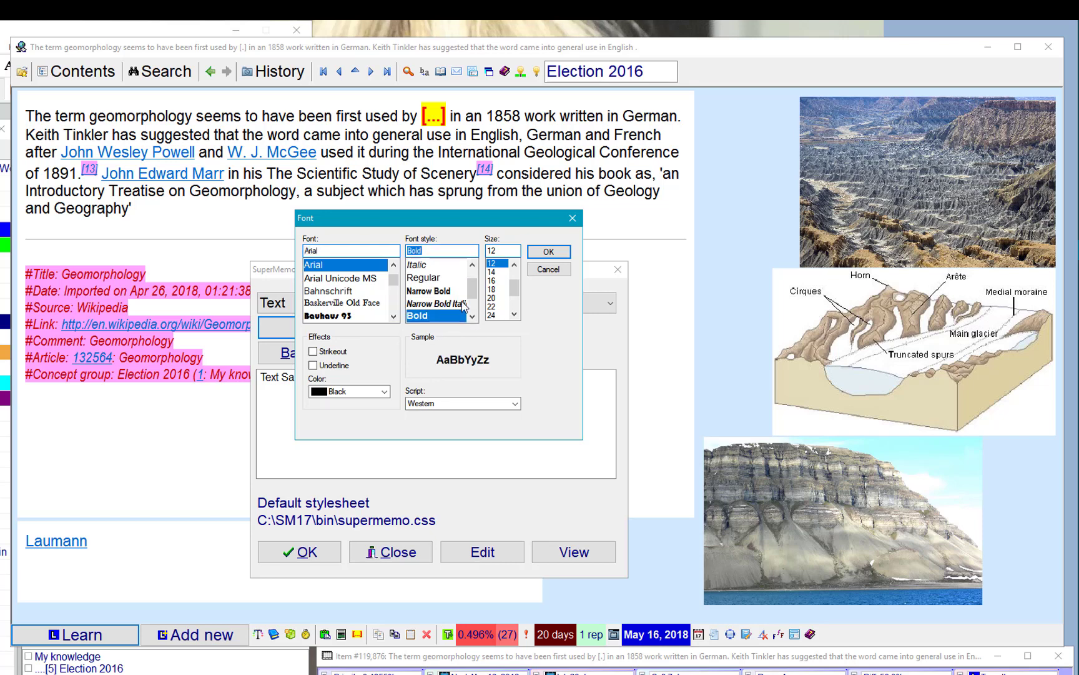
{"action": "left_click", "coordinate": [496, 273]}
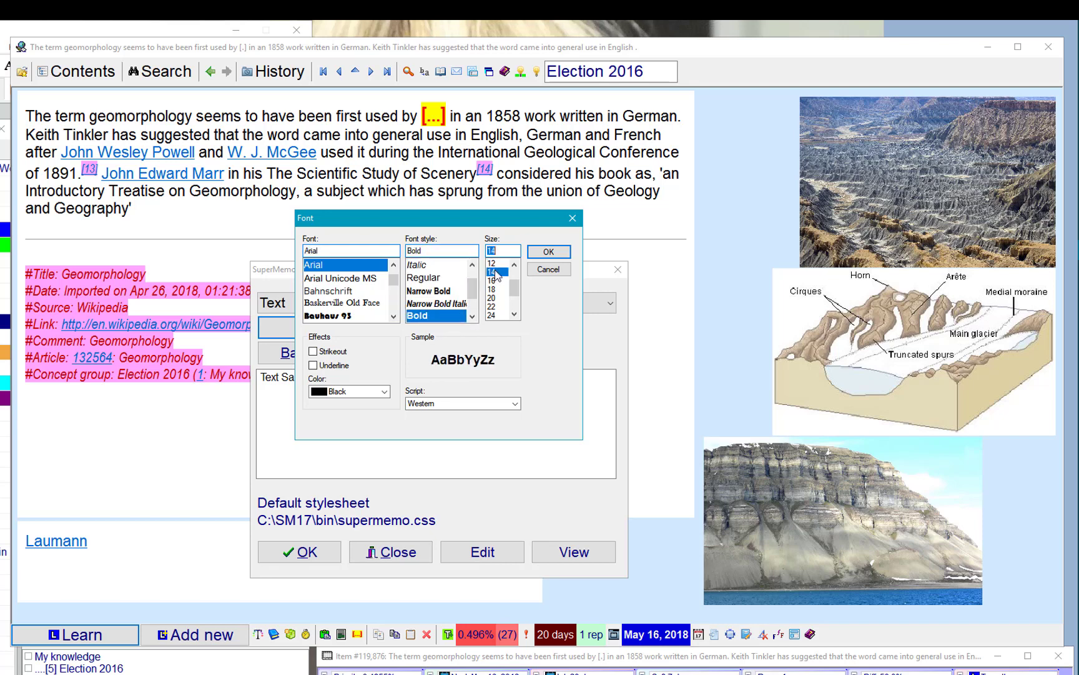
{"action": "left_click", "coordinate": [549, 252]}
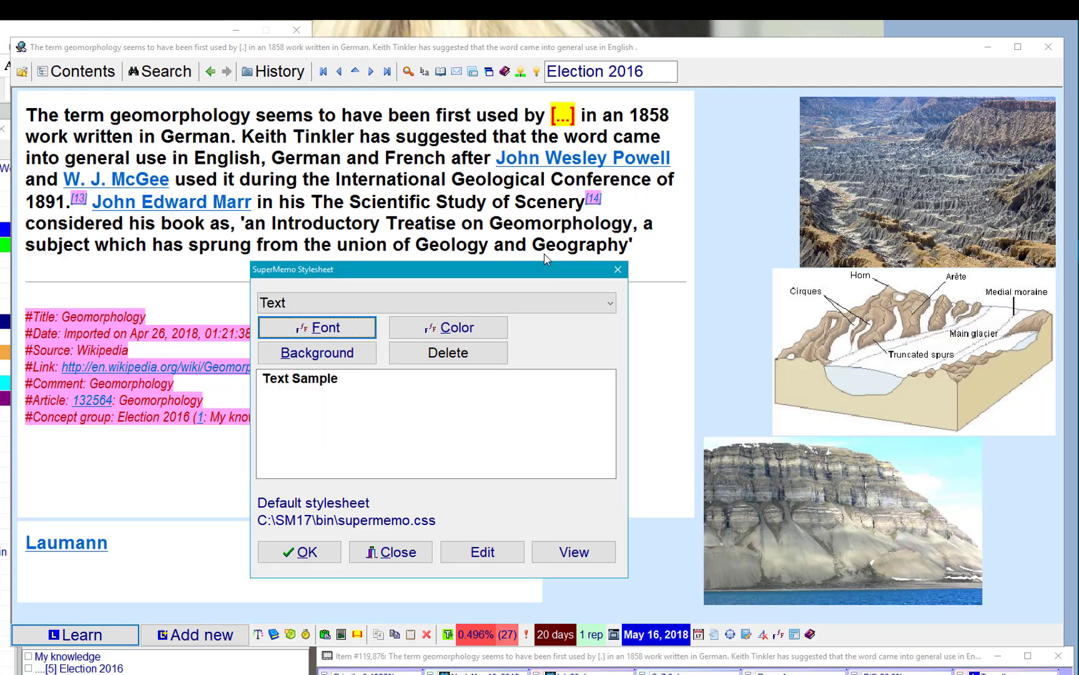
{"action": "left_click", "coordinate": [329, 327]}
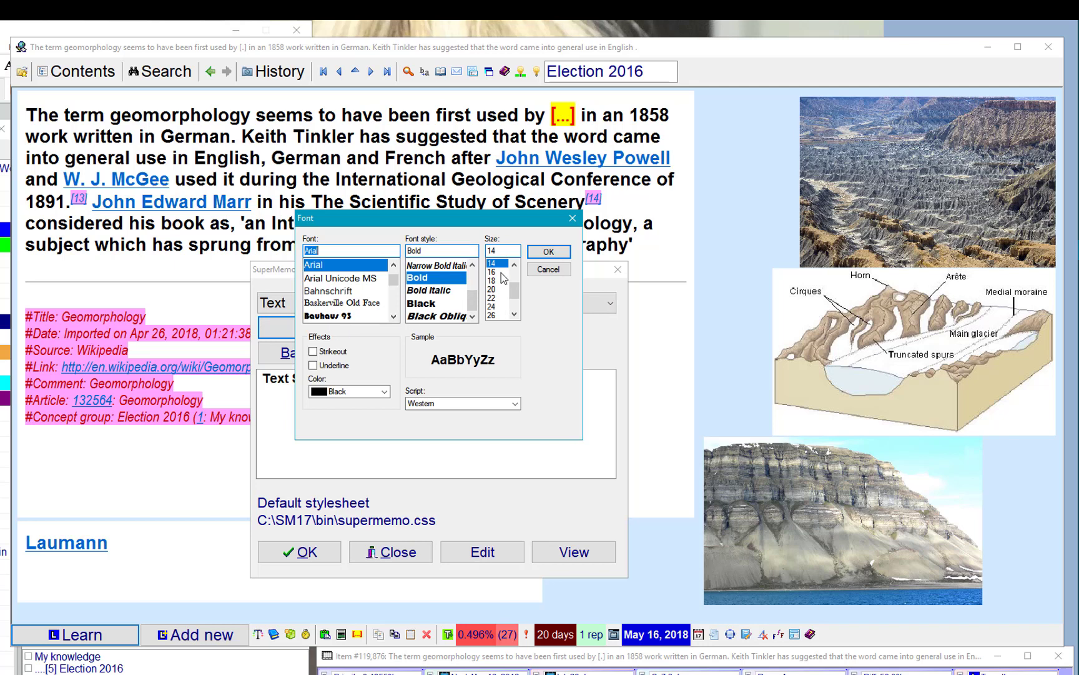
{"action": "left_click", "coordinate": [514, 266]}
{"action": "left_click", "coordinate": [493, 263]}
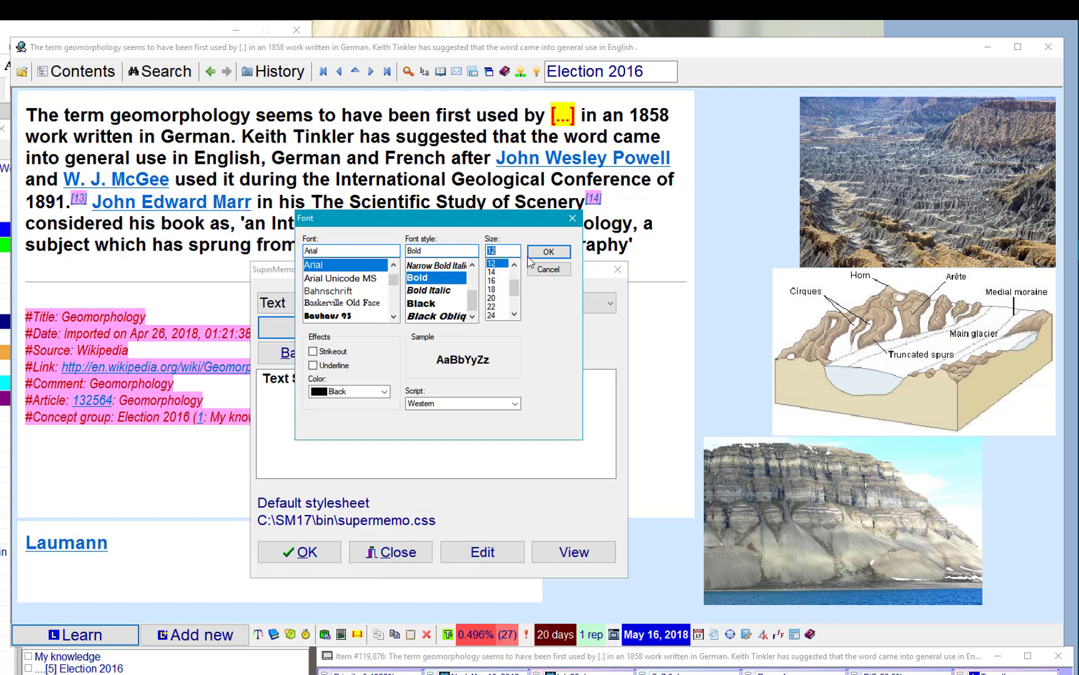
{"action": "left_click", "coordinate": [542, 251]}
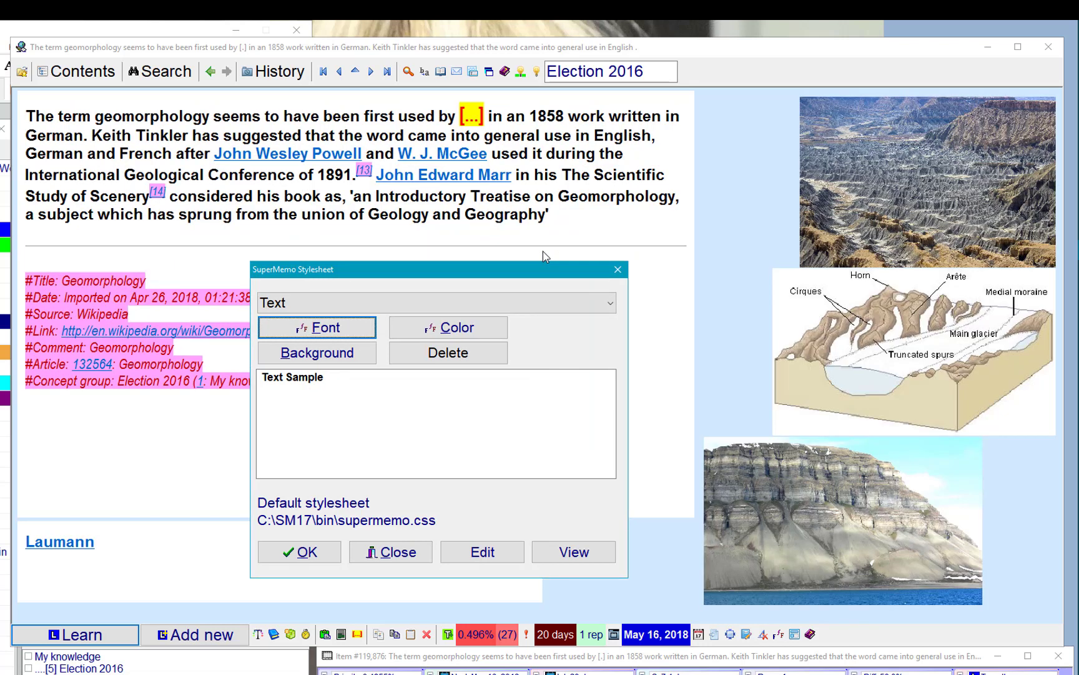
Set the default stylesheet's text colour to black and save it.
{"action": "left_click", "coordinate": [463, 335]}
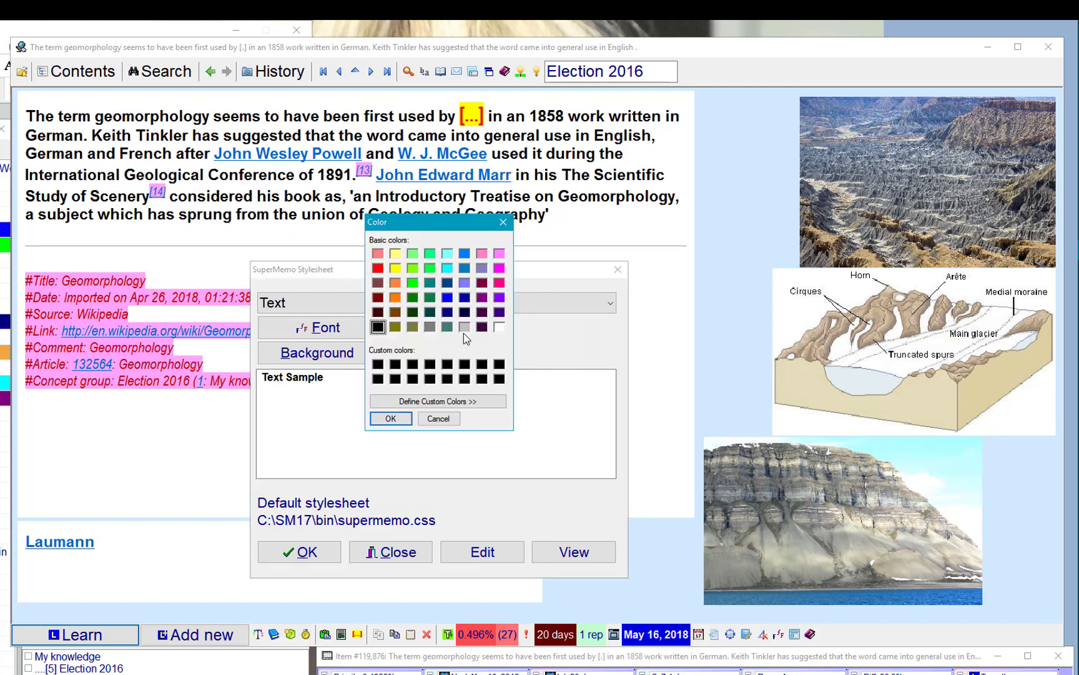
{"action": "left_click", "coordinate": [465, 298]}
{"action": "left_click", "coordinate": [398, 418]}
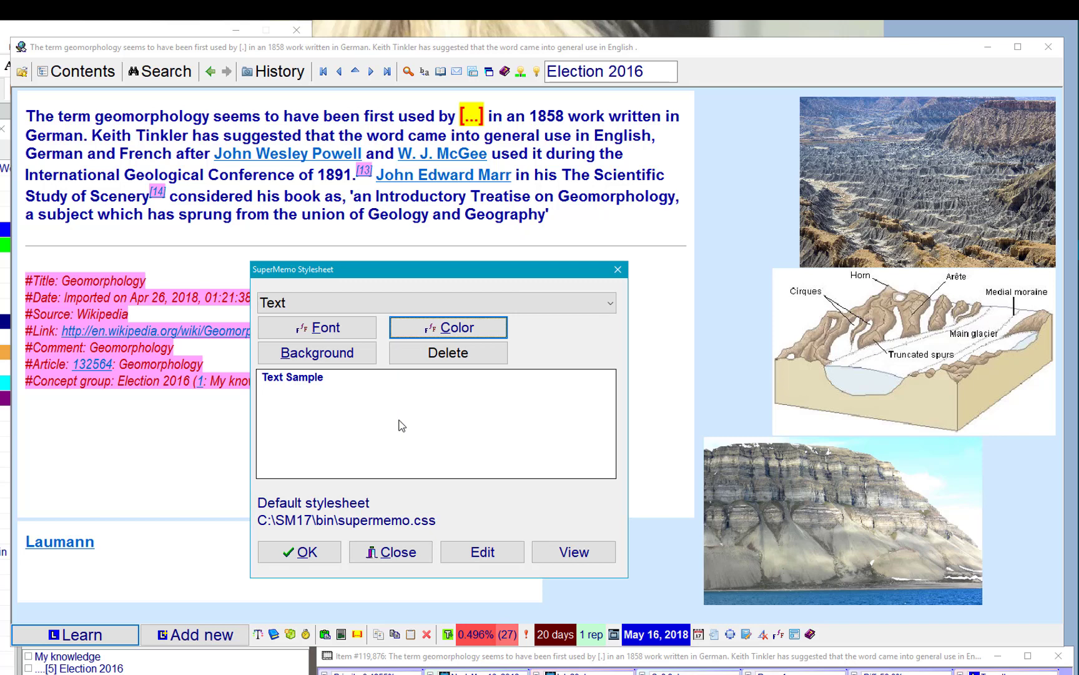
{"action": "left_click", "coordinate": [443, 332]}
{"action": "left_click", "coordinate": [378, 327]}
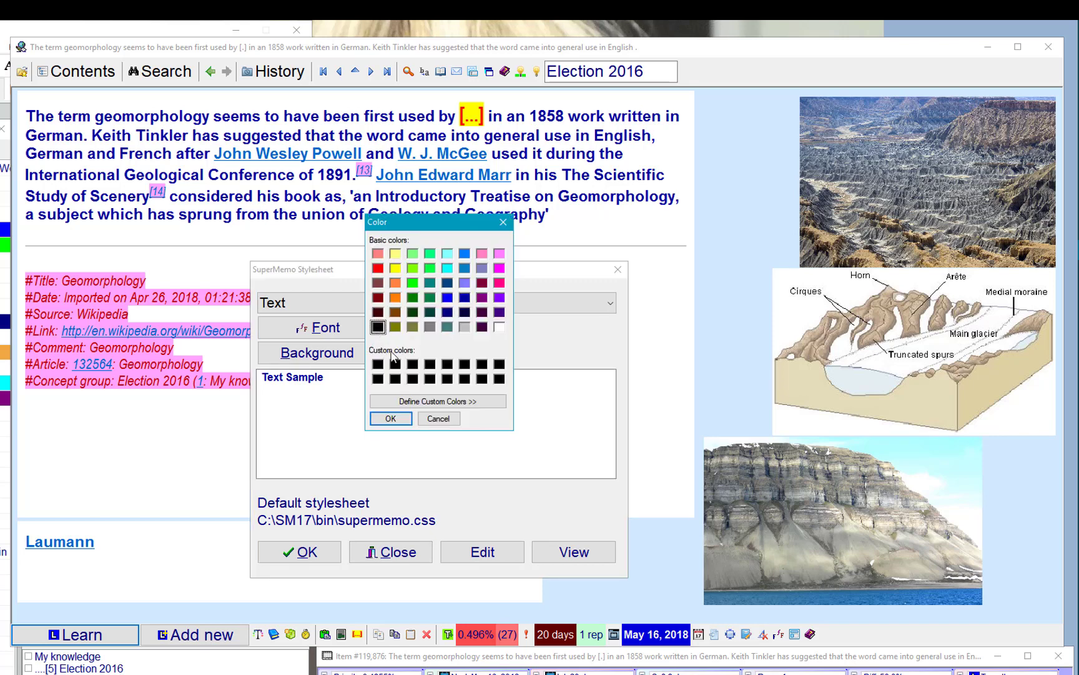
{"action": "left_click", "coordinate": [390, 418]}
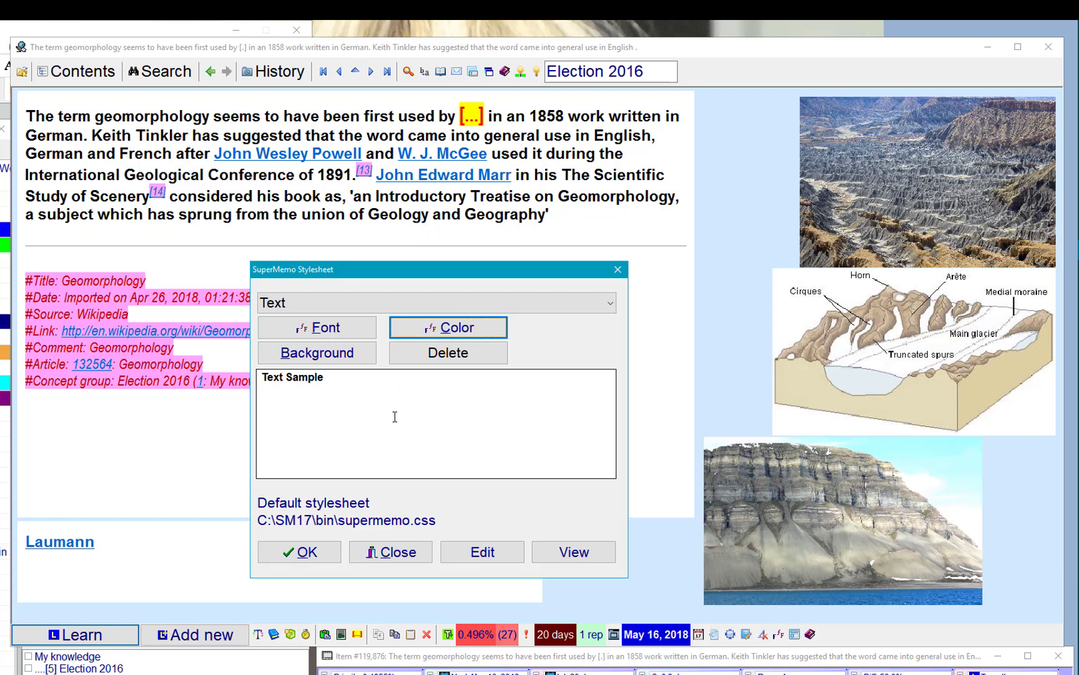
{"action": "left_click", "coordinate": [303, 552]}
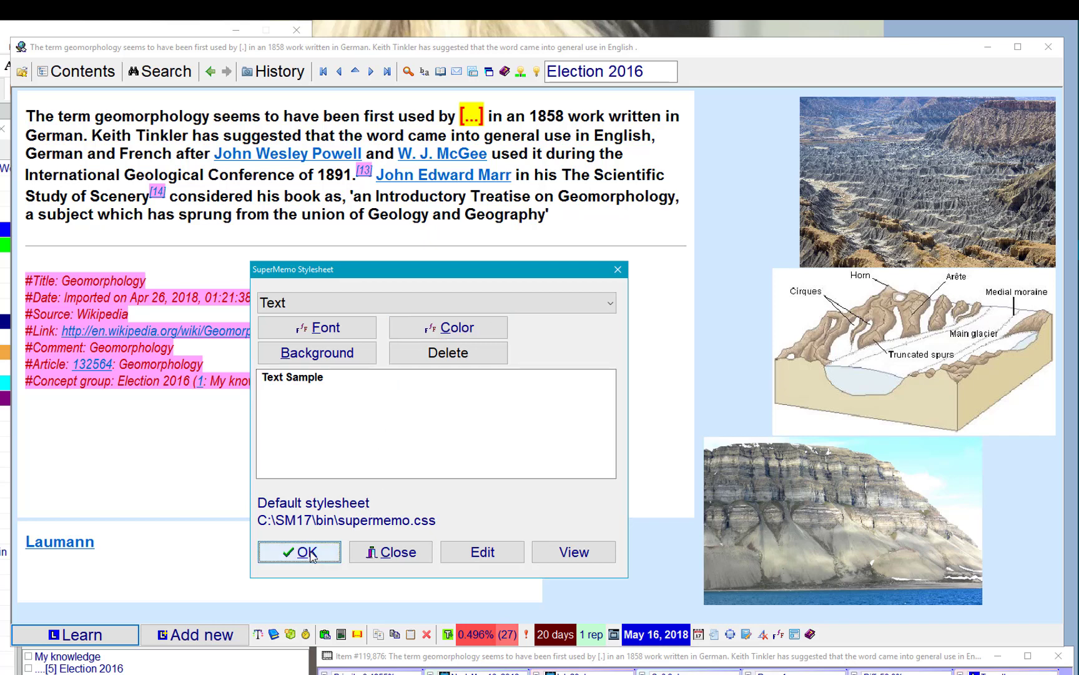
On the parent geomorphology topic, create a new stylesheet named 'geomorphology'.
{"action": "left_click", "coordinate": [372, 72]}
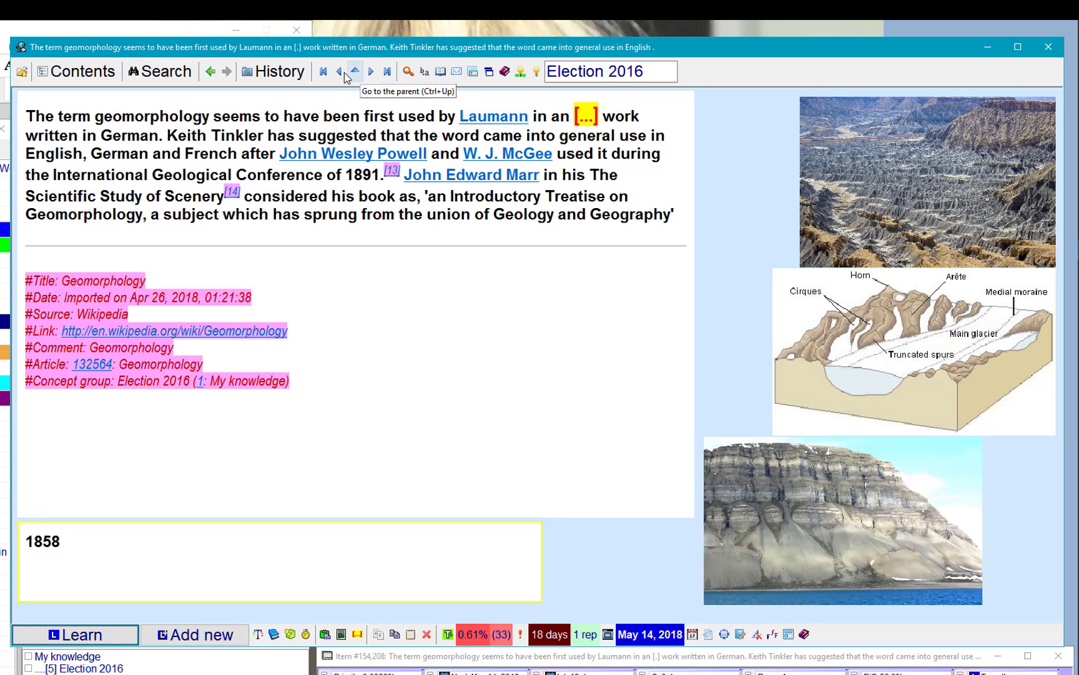
{"action": "left_click", "coordinate": [340, 73]}
{"action": "left_click", "coordinate": [341, 73]}
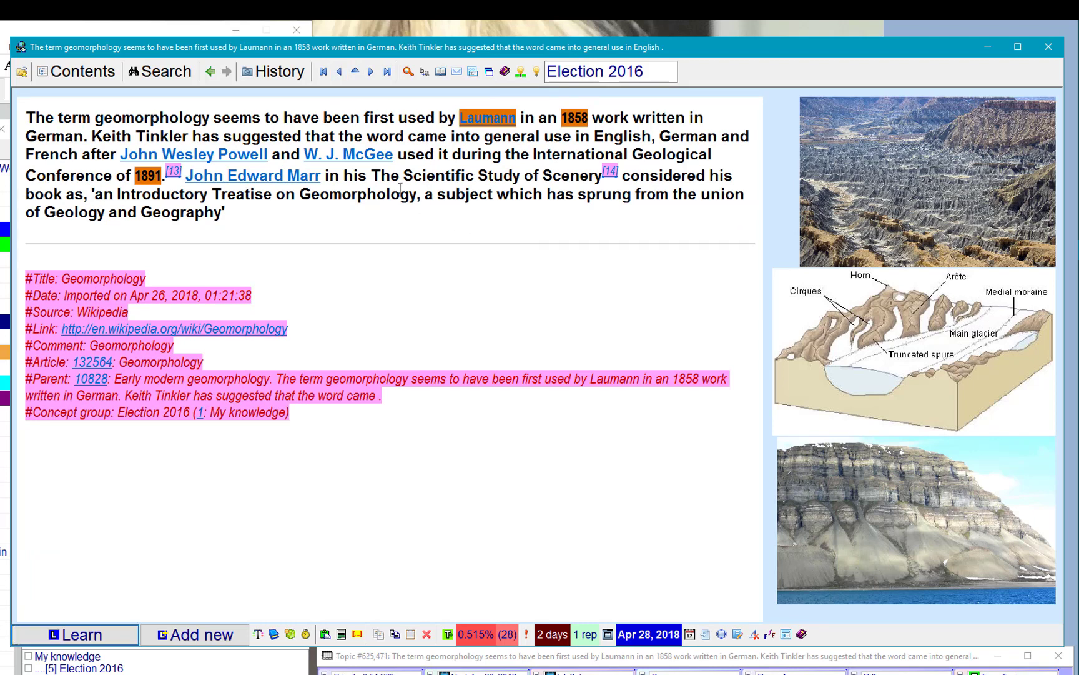
{"action": "right_click", "coordinate": [331, 189]}
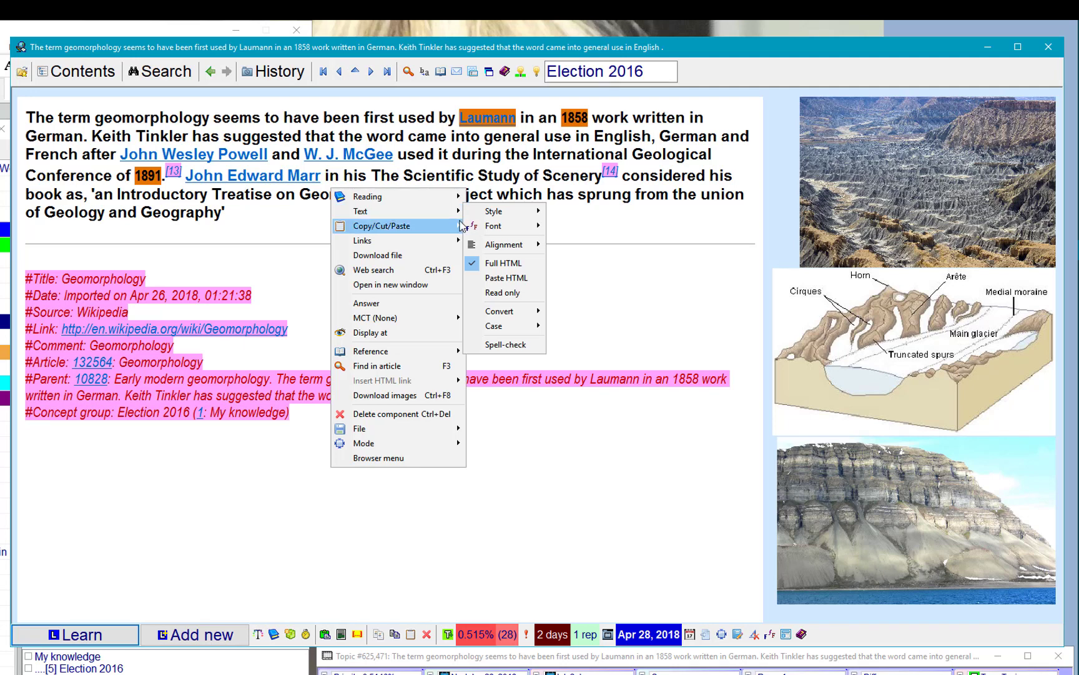
{"action": "mouse_move", "coordinate": [494, 211]}
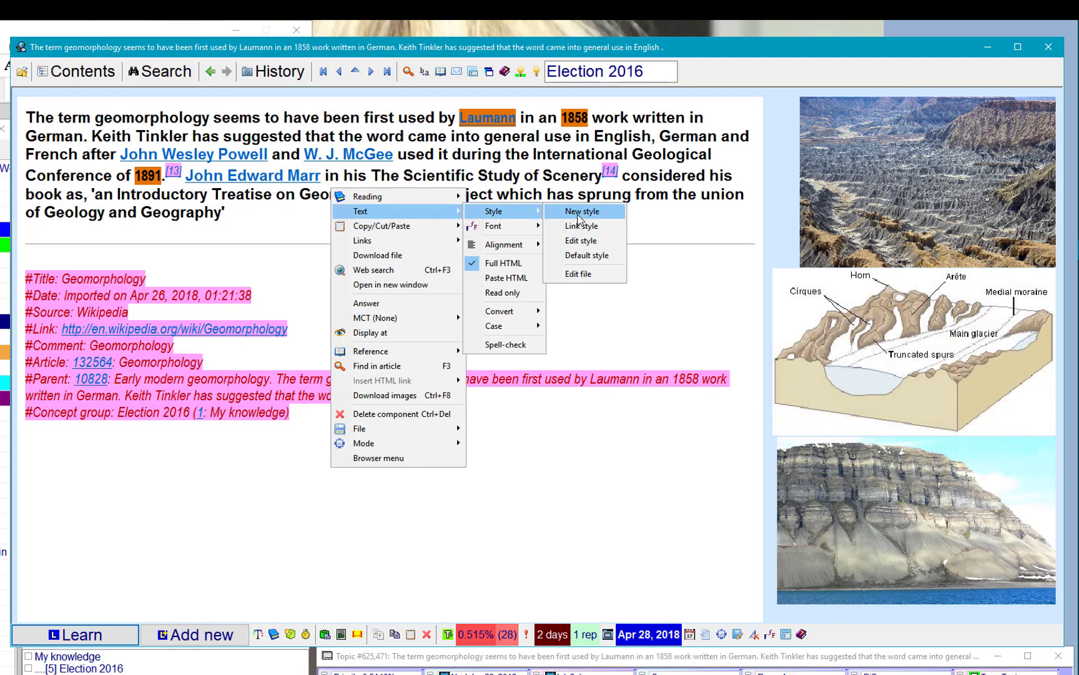
{"action": "left_click", "coordinate": [579, 218]}
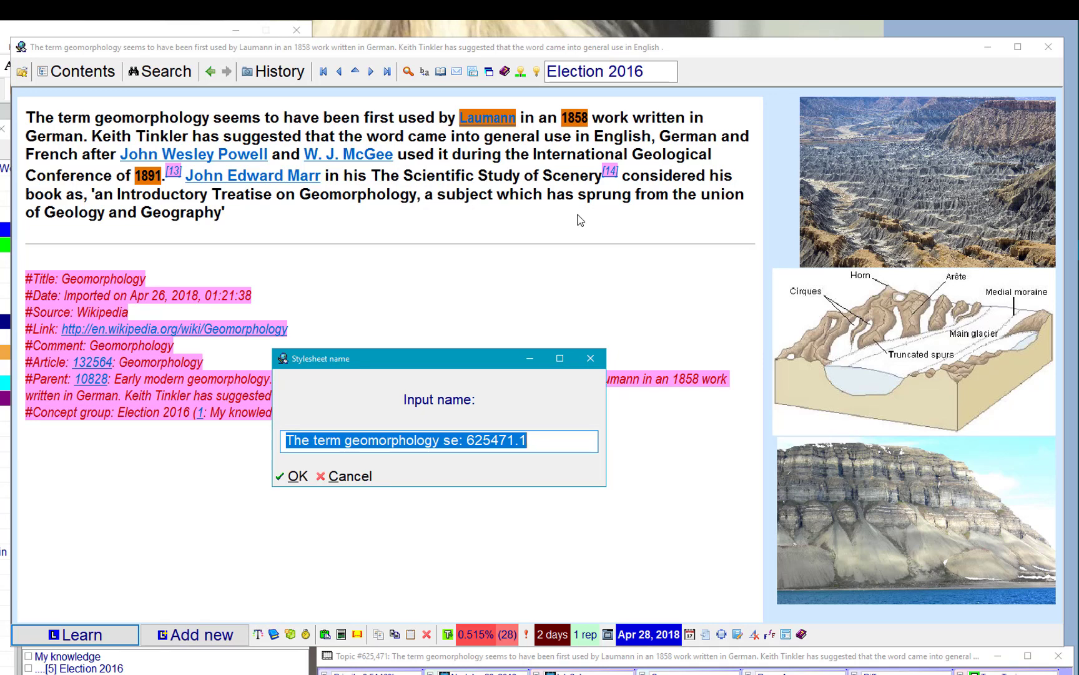
{"action": "key", "text": "Home"}
{"action": "key", "text": "ctrl+shift+Right"}
{"action": "key", "text": "ctrl+shift+Right"}
{"action": "key", "text": "Delete"}
{"action": "key", "text": "ctrl+Right"}
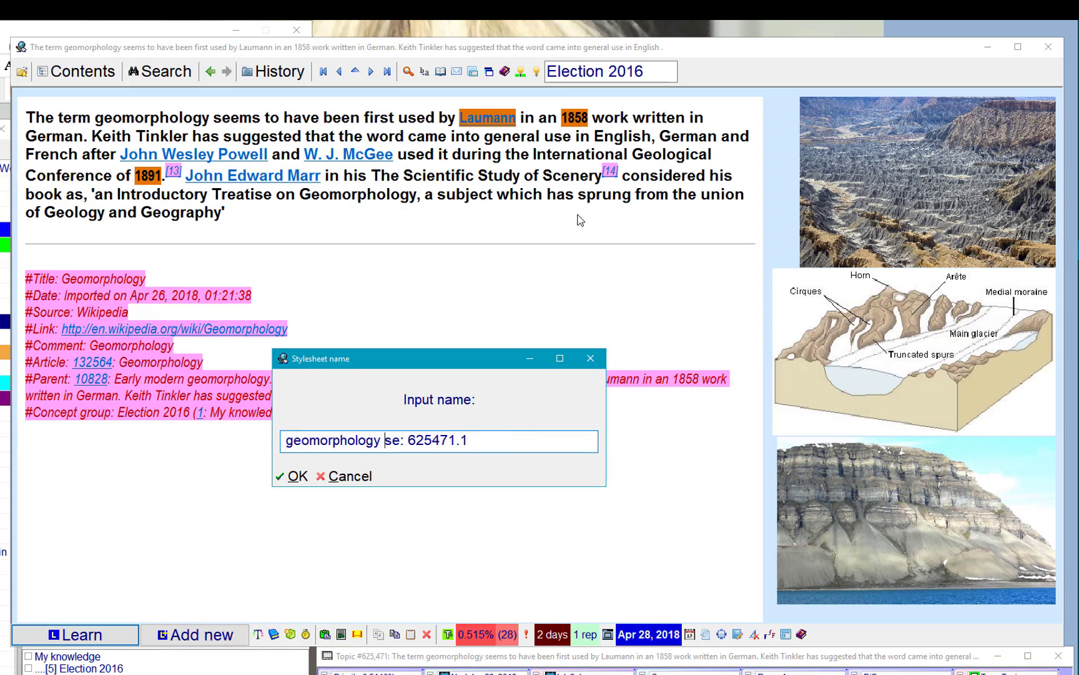
{"action": "key", "text": "shift+End"}
{"action": "key", "text": "Delete"}
{"action": "key", "text": "BackSpace"}
{"action": "key", "text": "Return"}
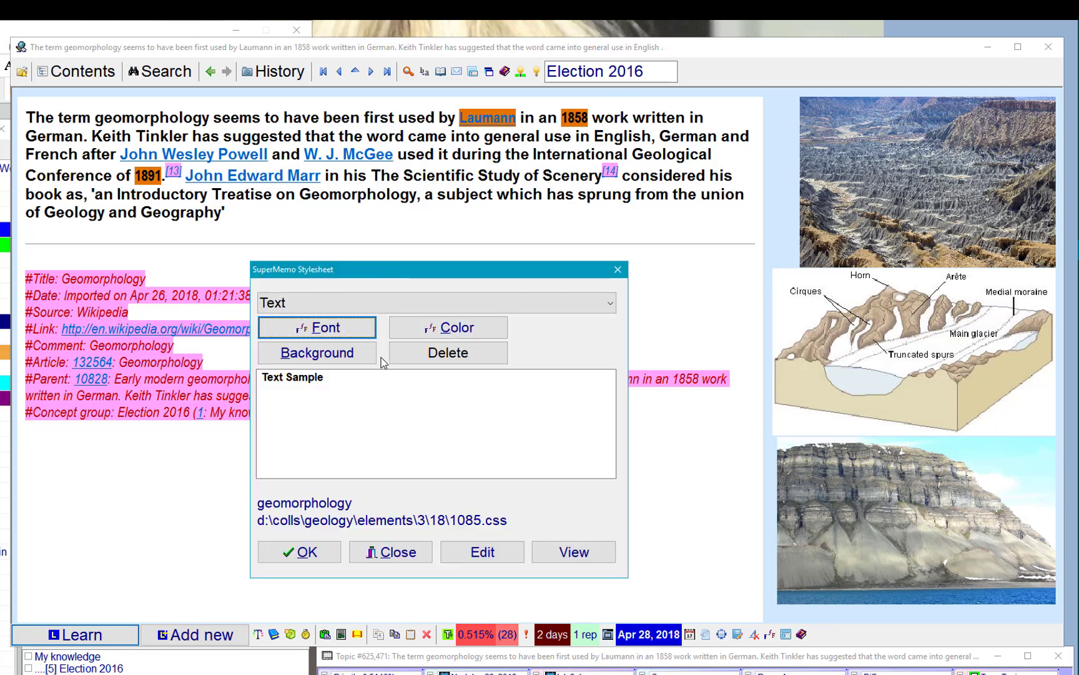
Give the geomorphology stylesheet a pale cyan background and save it.
{"action": "left_click", "coordinate": [364, 360]}
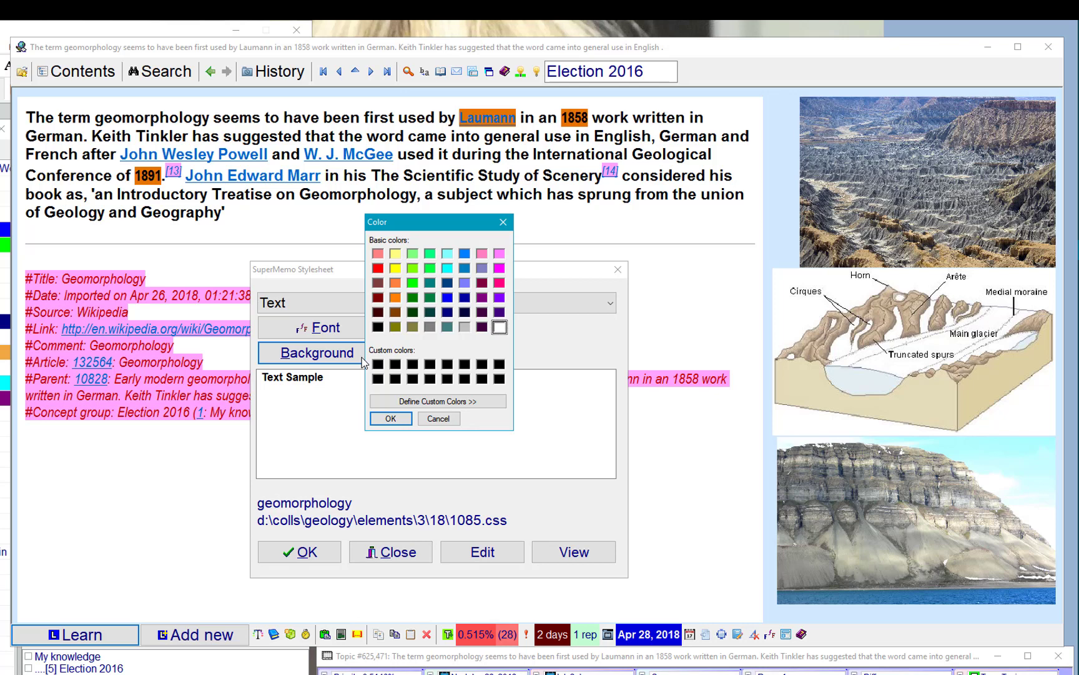
{"action": "left_click", "coordinate": [448, 253]}
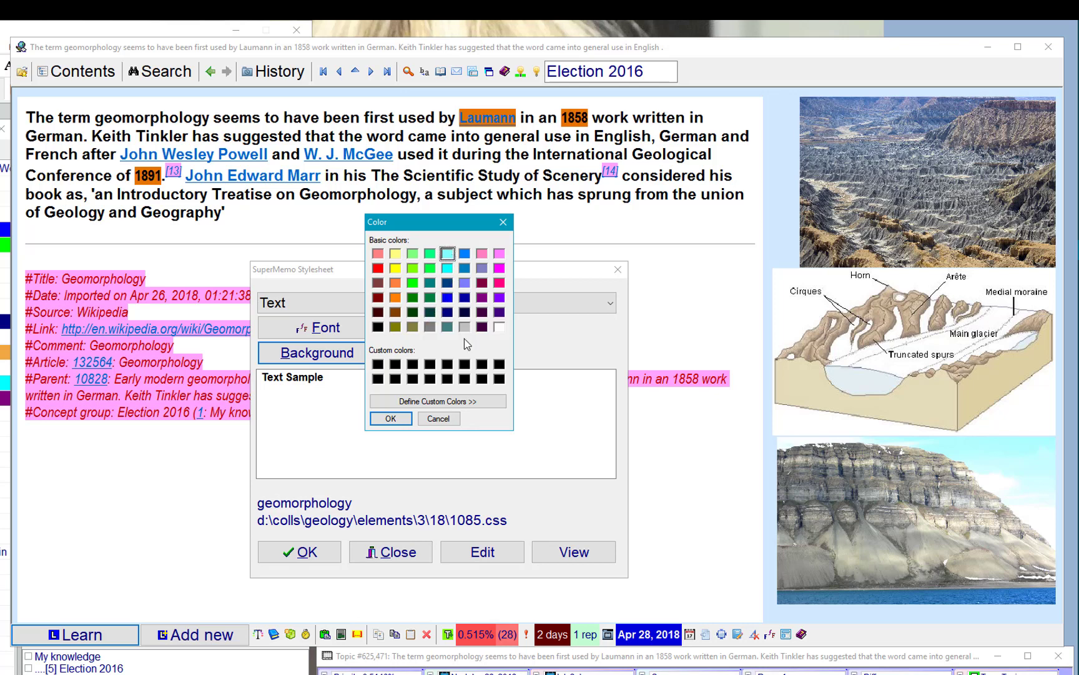
{"action": "left_click", "coordinate": [472, 402]}
{"action": "left_click", "coordinate": [652, 252]}
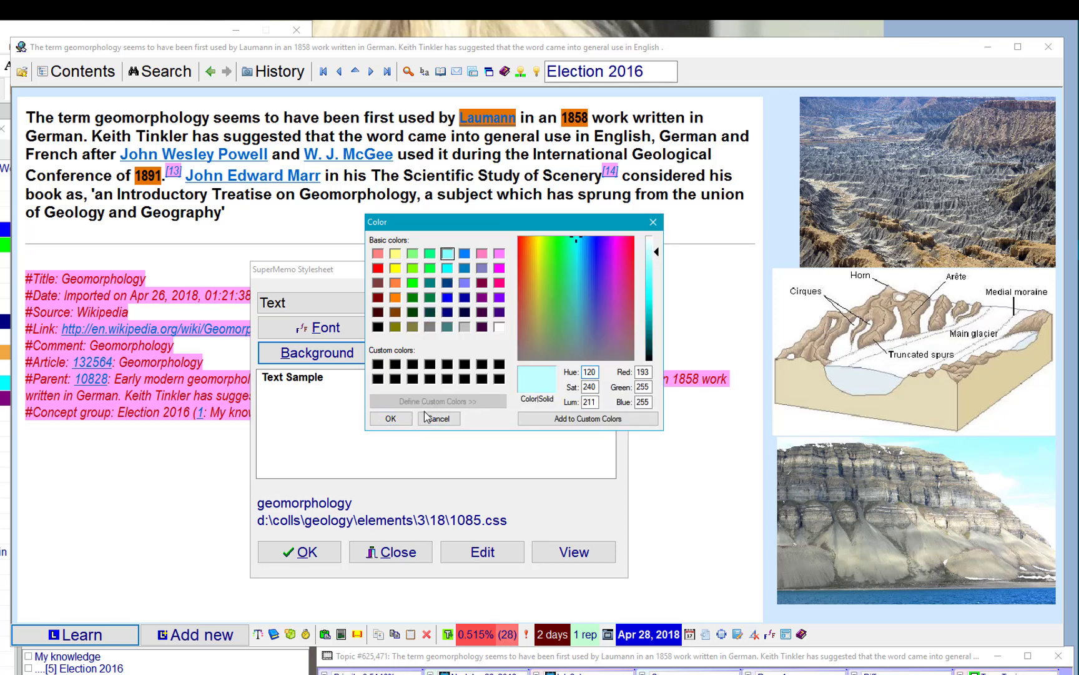
{"action": "left_click", "coordinate": [403, 419]}
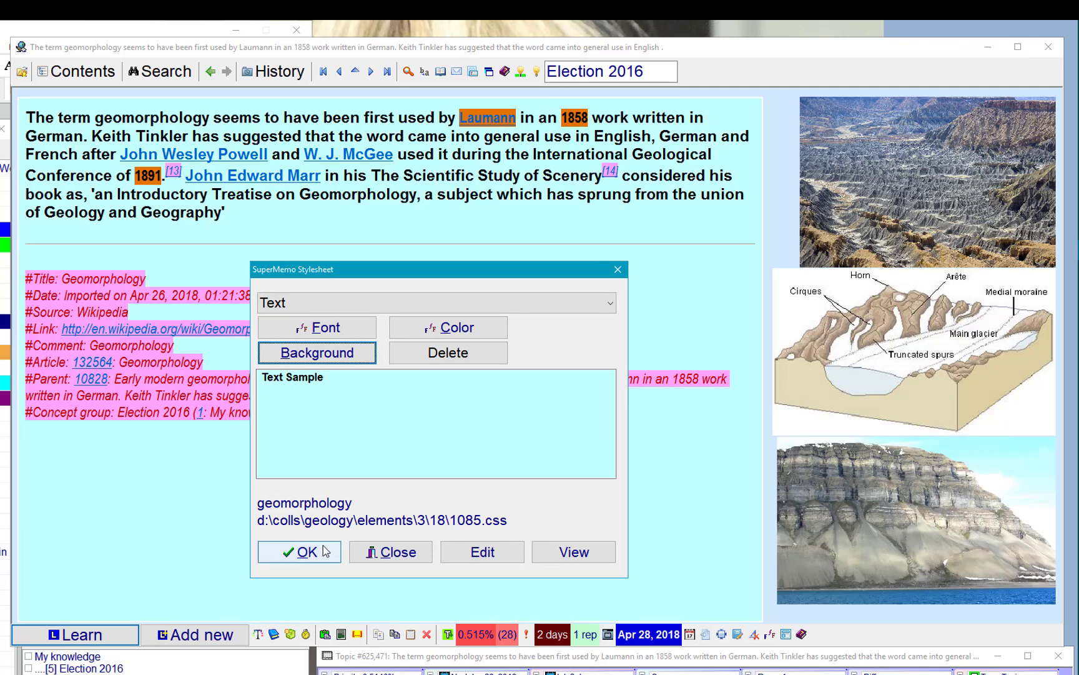
{"action": "left_click", "coordinate": [325, 550]}
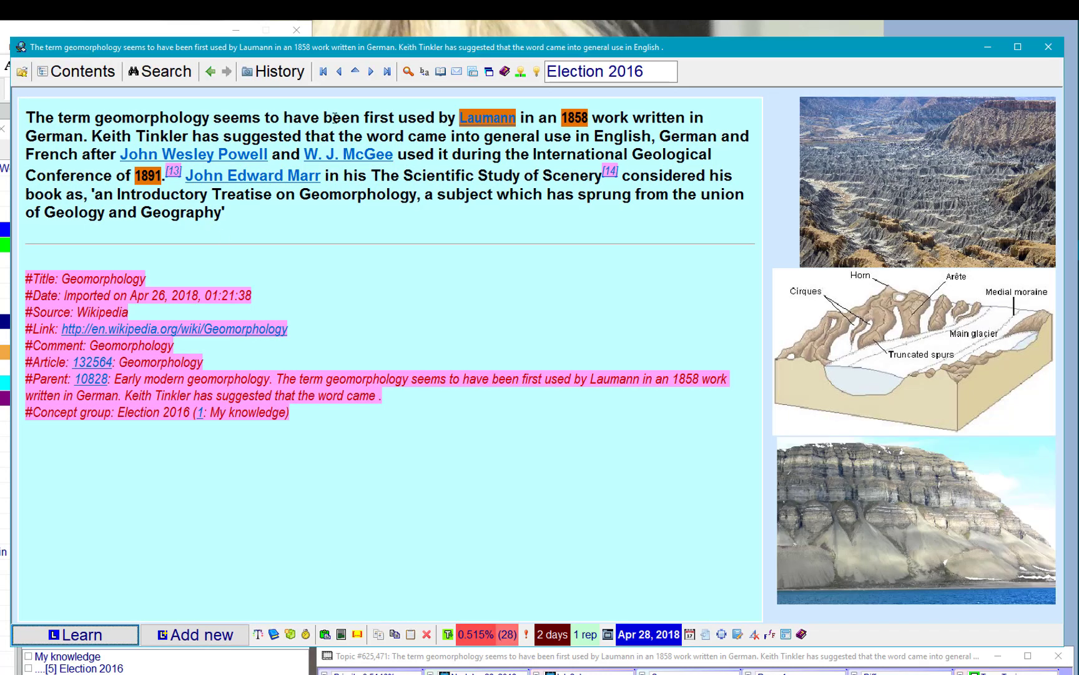
Link the geomorphology style from the Style Registry to the Laumann cloze item.
{"action": "left_click", "coordinate": [372, 72]}
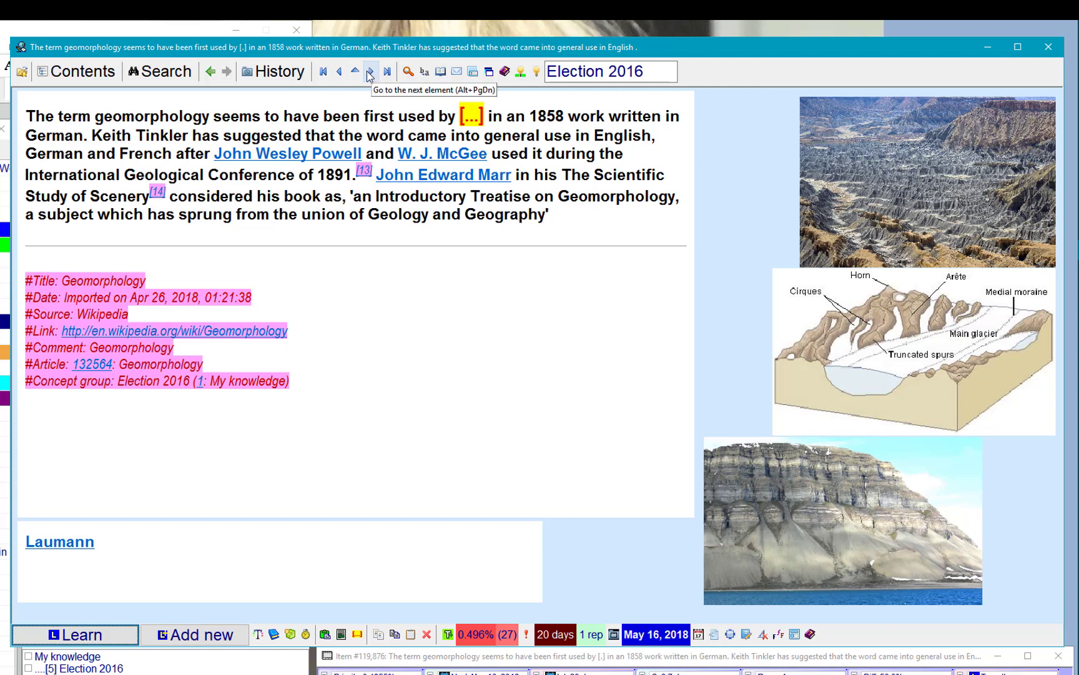
{"action": "left_click", "coordinate": [341, 72]}
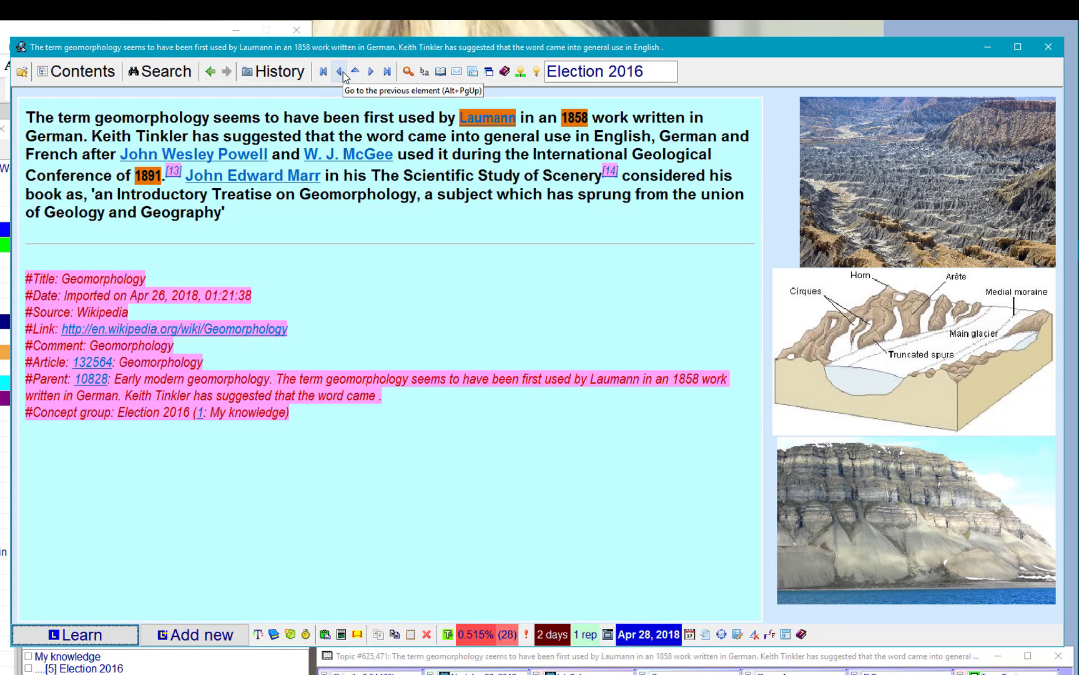
{"action": "left_click", "coordinate": [372, 73]}
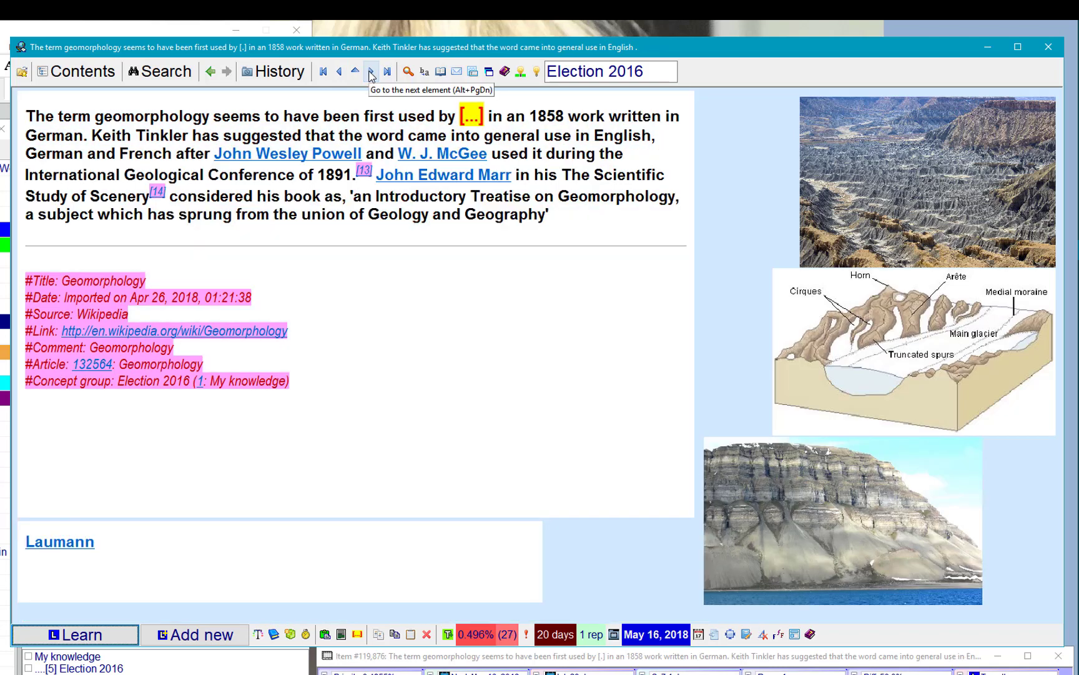
{"action": "right_click", "coordinate": [396, 125]}
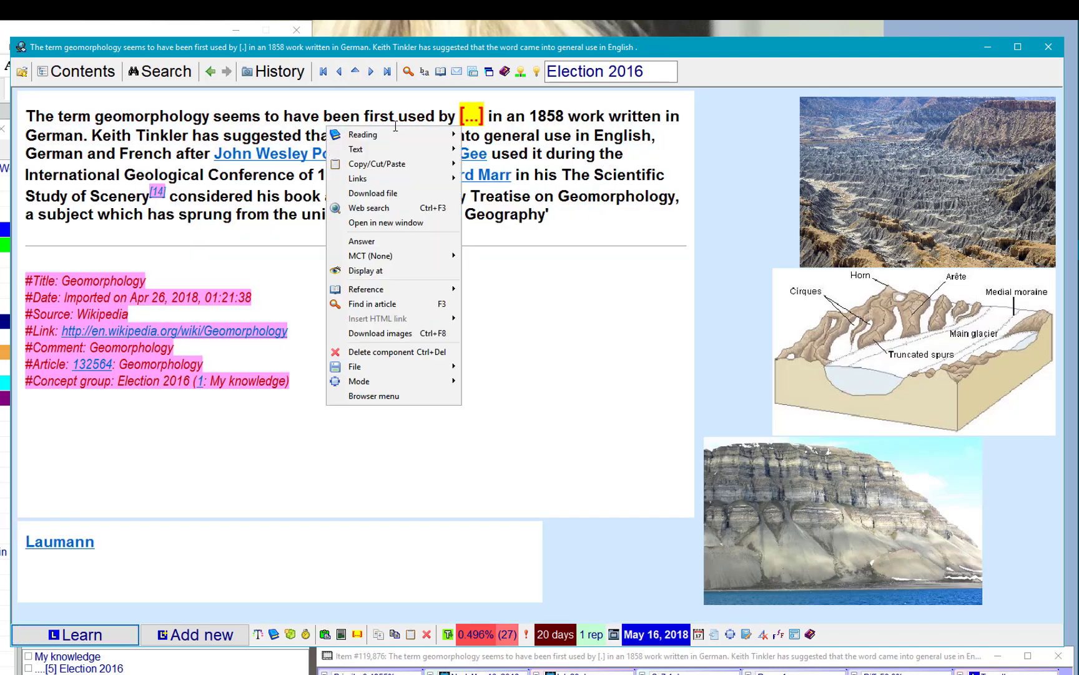
{"action": "mouse_move", "coordinate": [396, 145]}
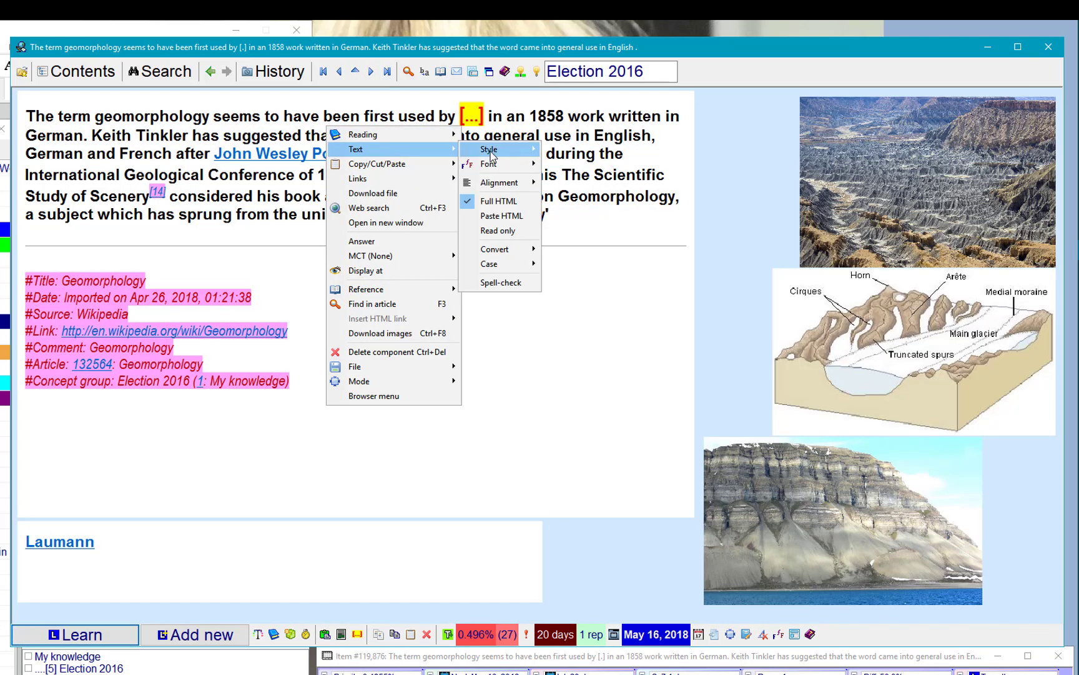
{"action": "mouse_move", "coordinate": [497, 145]}
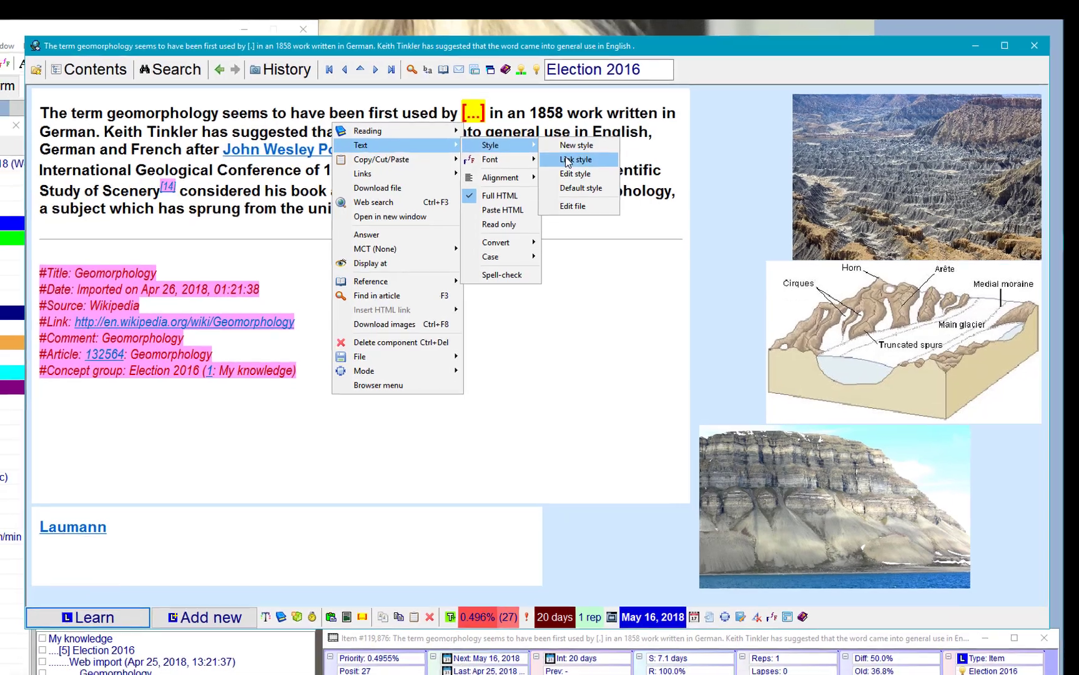
{"action": "left_click", "coordinate": [568, 160]}
{"action": "left_click", "coordinate": [145, 184]}
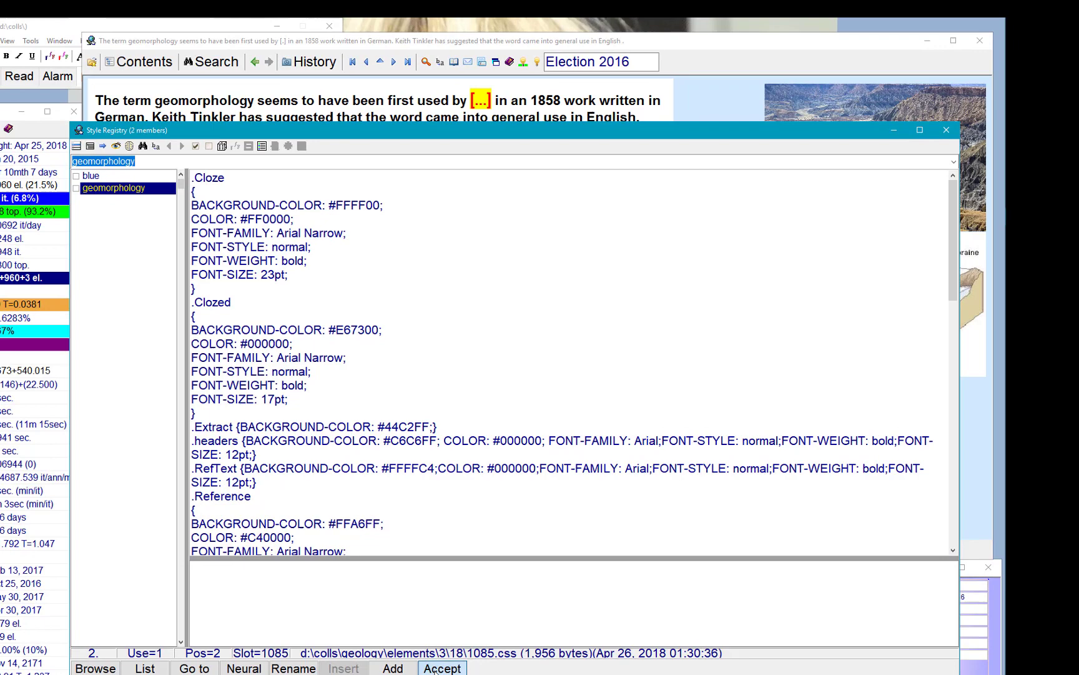
{"action": "left_click", "coordinate": [436, 669]}
Reopen the style registry to check the geomorphology style, then close it.
{"action": "right_click", "coordinate": [272, 578]}
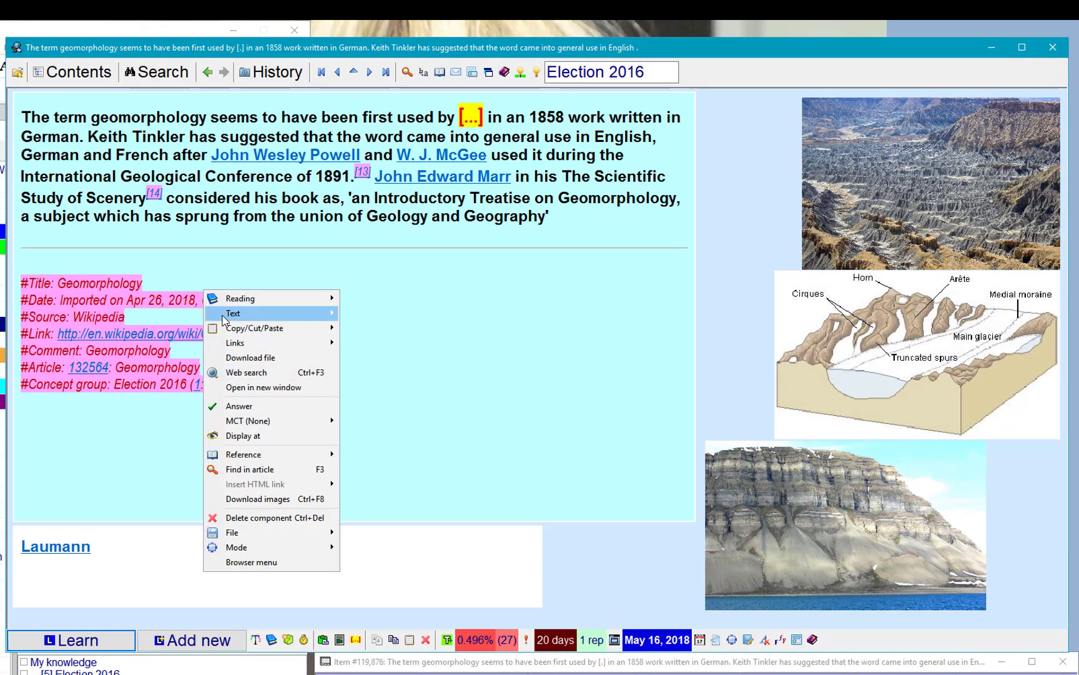
{"action": "mouse_move", "coordinate": [233, 313]}
{"action": "left_click", "coordinate": [454, 327]}
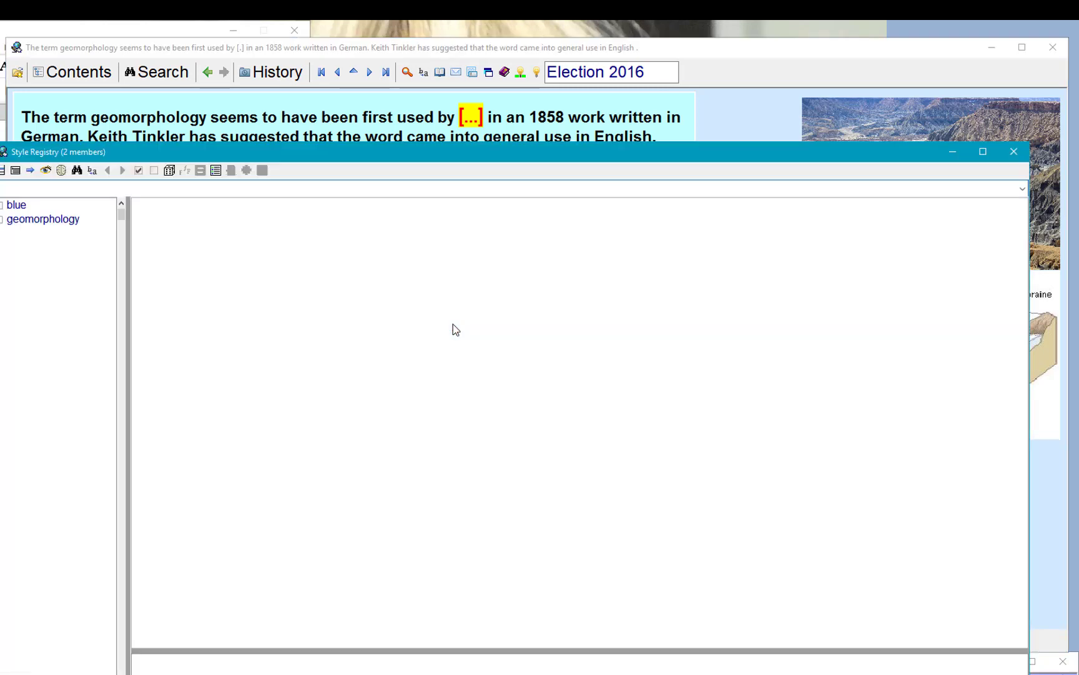
{"action": "left_click", "coordinate": [23, 219]}
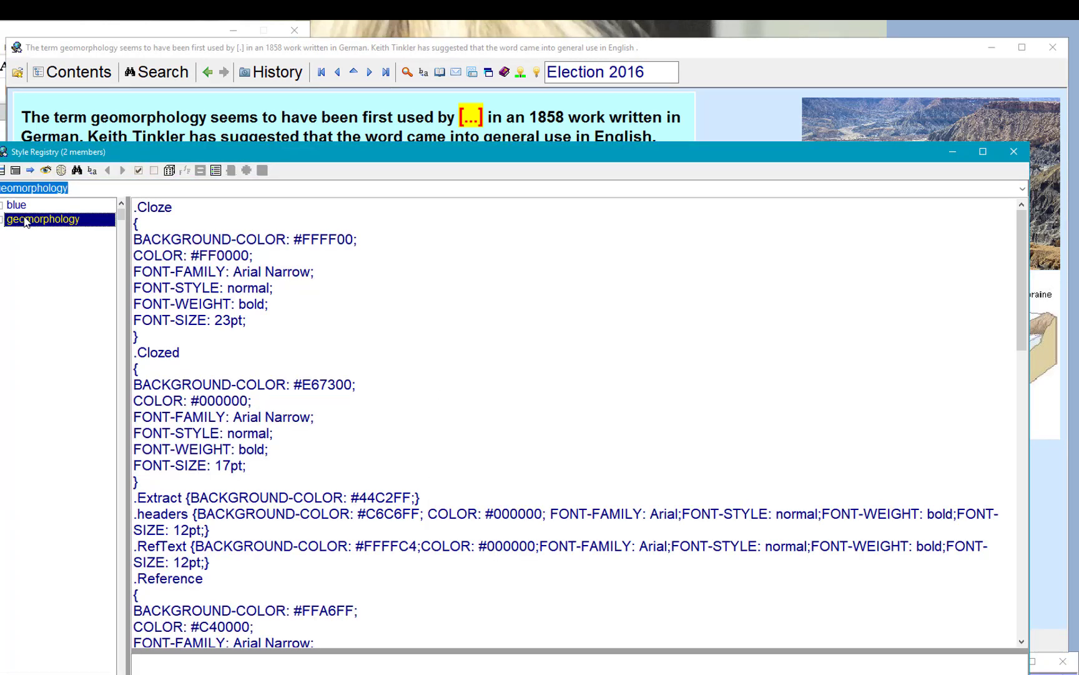
{"action": "key", "text": "Escape"}
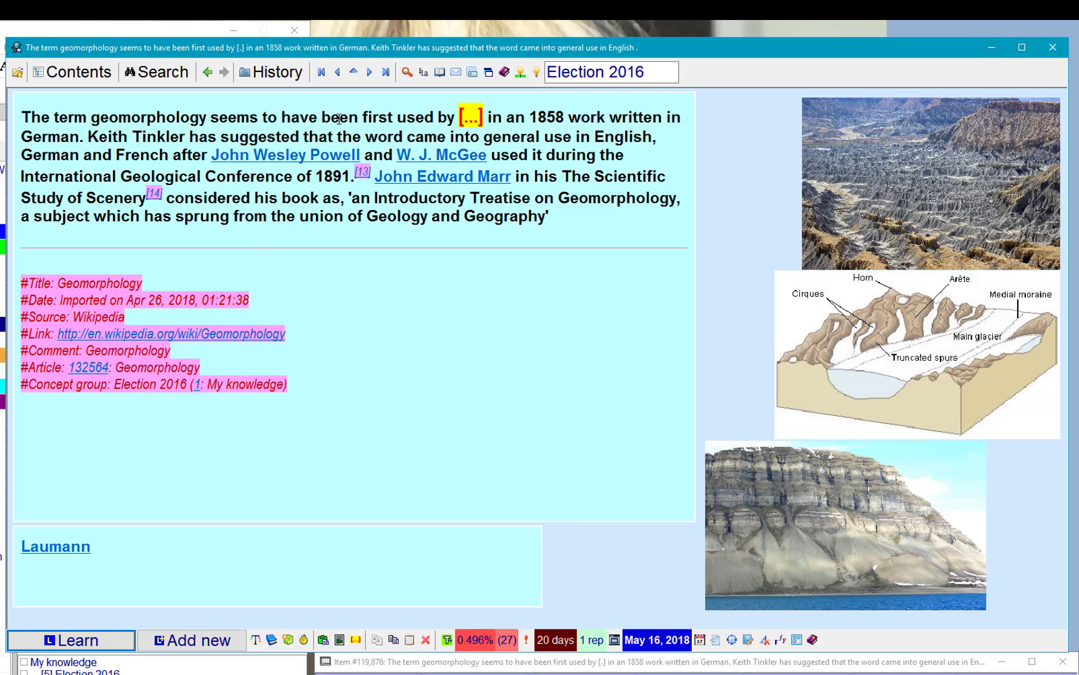
Save the Laumann item's look as a template named 'geomorphology'.
{"action": "left_click", "coordinate": [370, 73]}
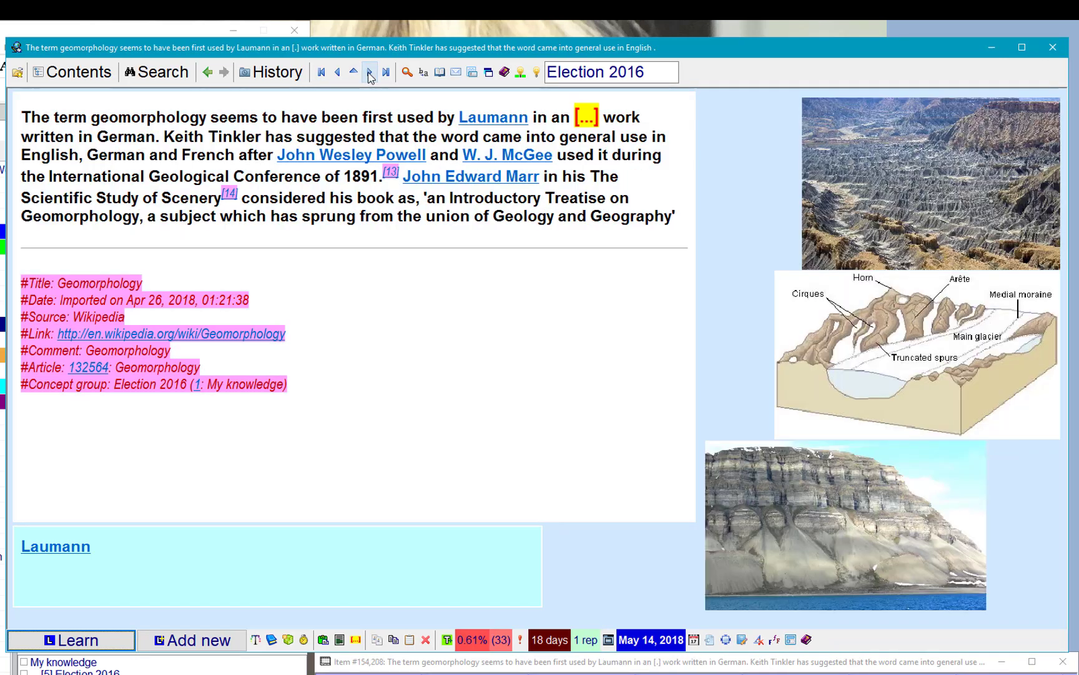
{"action": "left_click", "coordinate": [338, 73]}
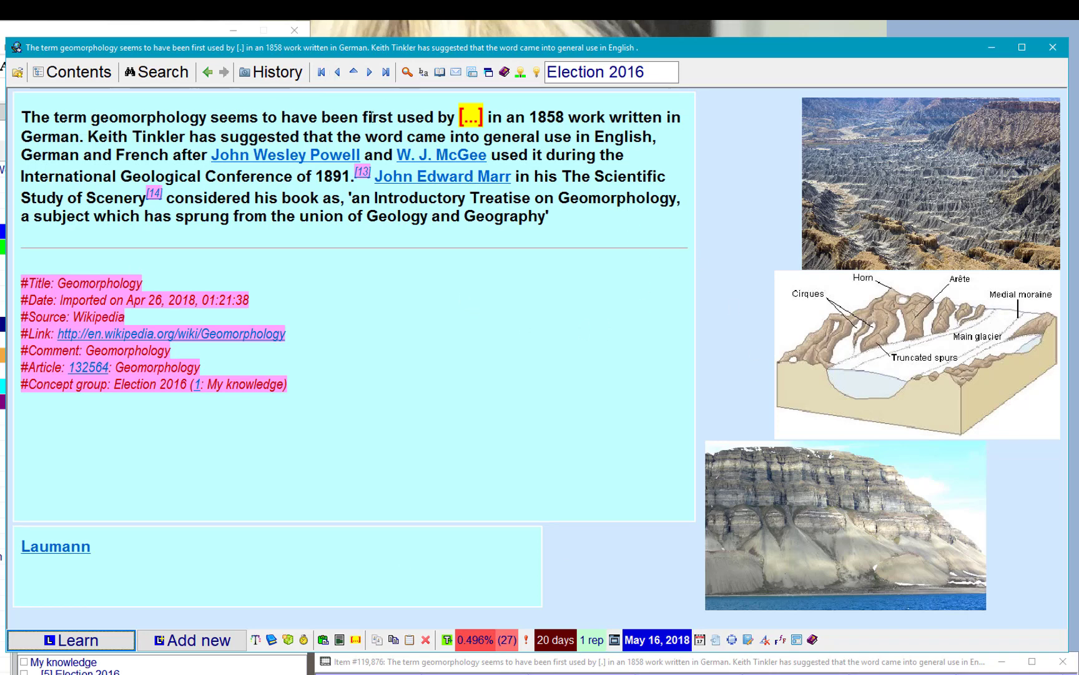
{"action": "right_click", "coordinate": [733, 68]}
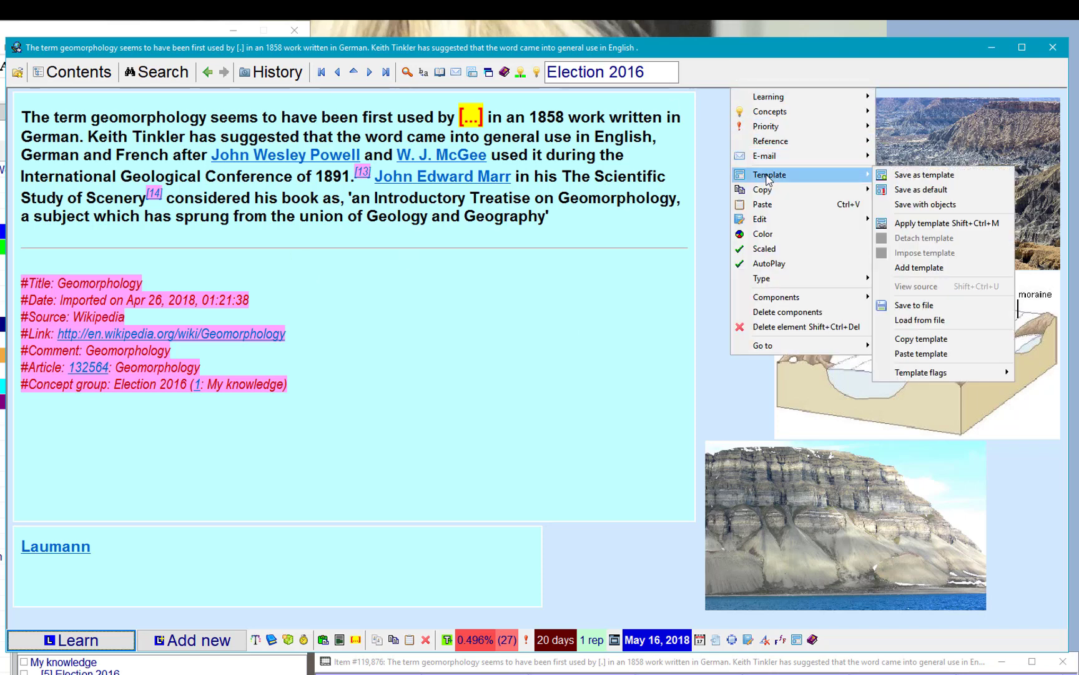
{"action": "left_click", "coordinate": [923, 176]}
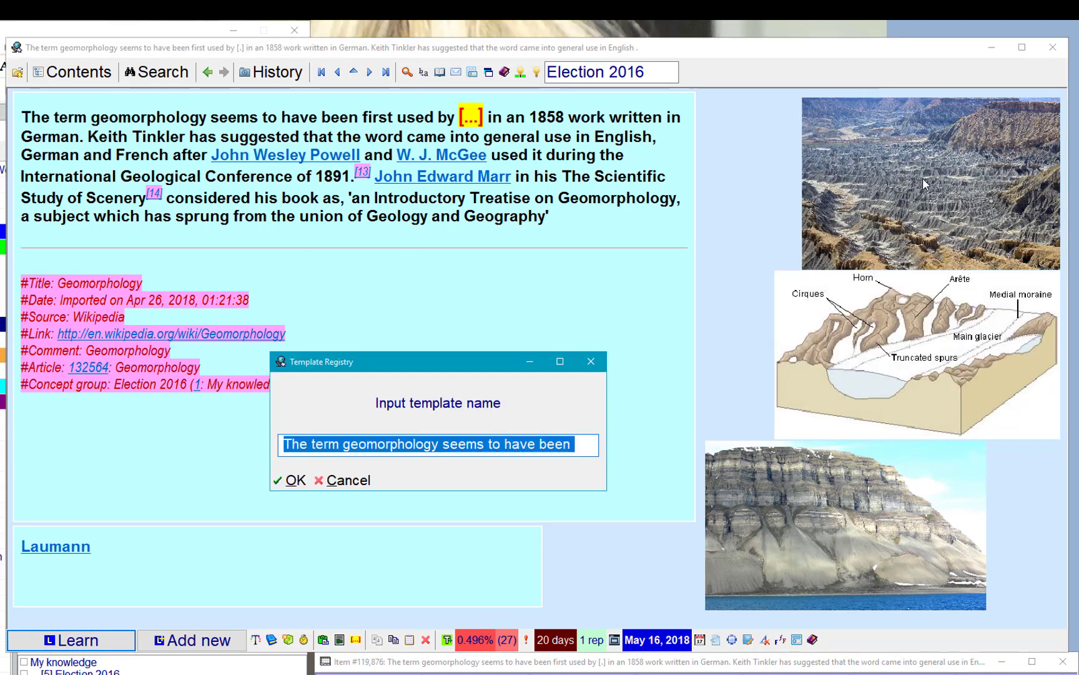
{"action": "key", "text": "End"}
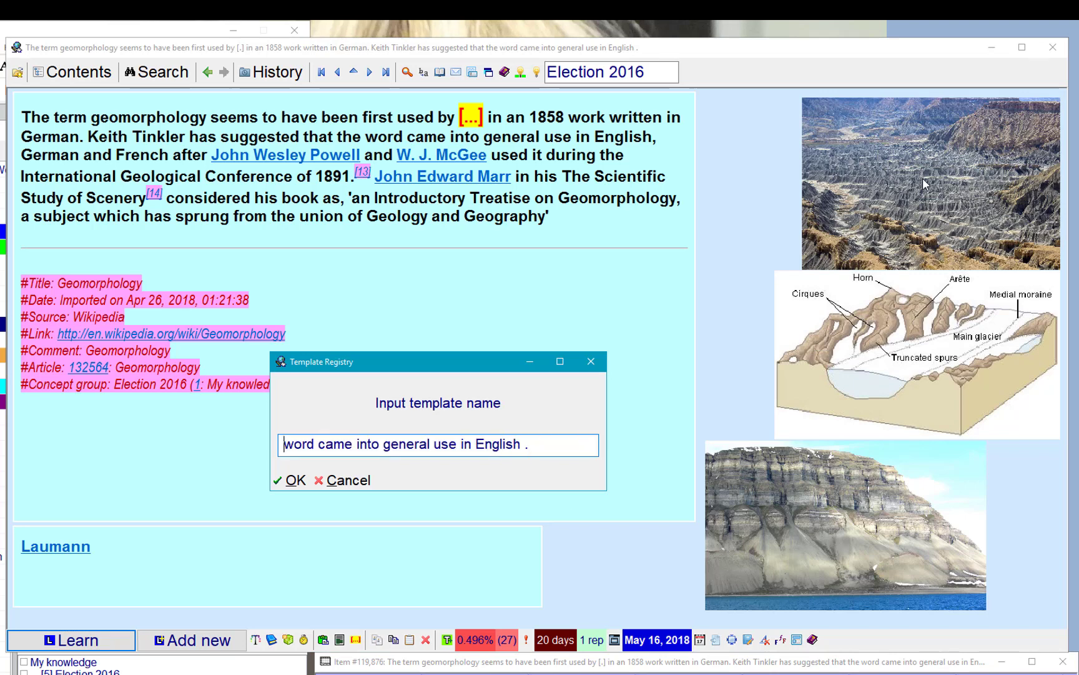
{"action": "key", "text": "ctrl+shift+Right"}
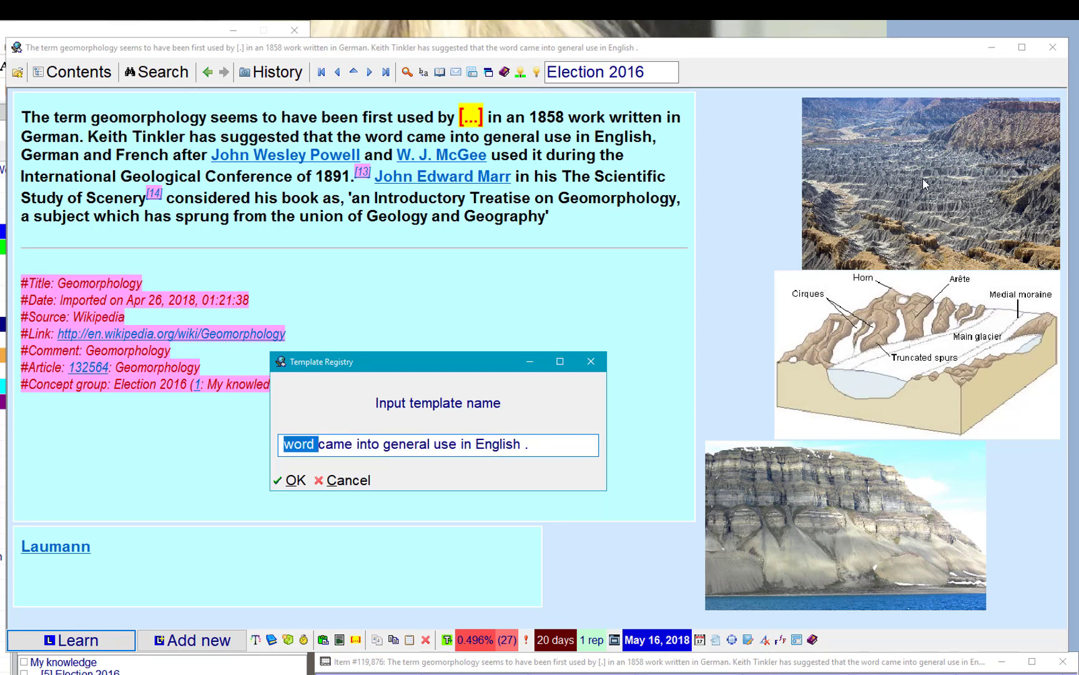
{"action": "key", "text": "Home"}
{"action": "key", "text": "ctrl+shift+Right"}
{"action": "key", "text": "ctrl+shift+Right"}
{"action": "key", "text": "Delete"}
{"action": "key", "text": "ctrl+Right"}
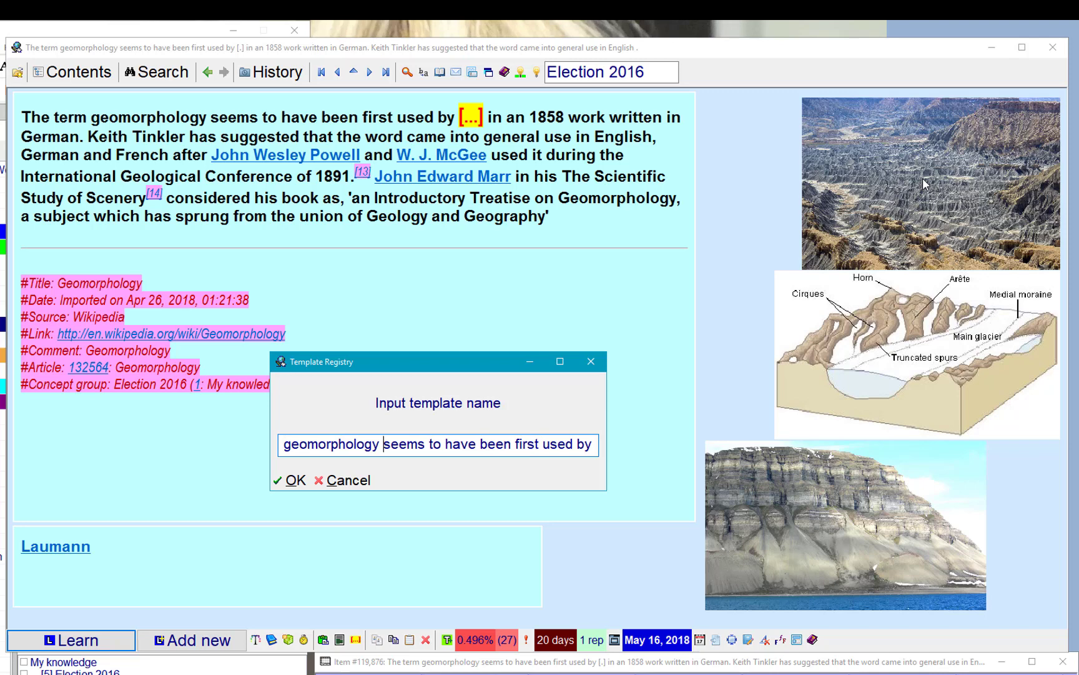
{"action": "key", "text": "shift+End"}
{"action": "key", "text": "Delete"}
{"action": "key", "text": "Return"}
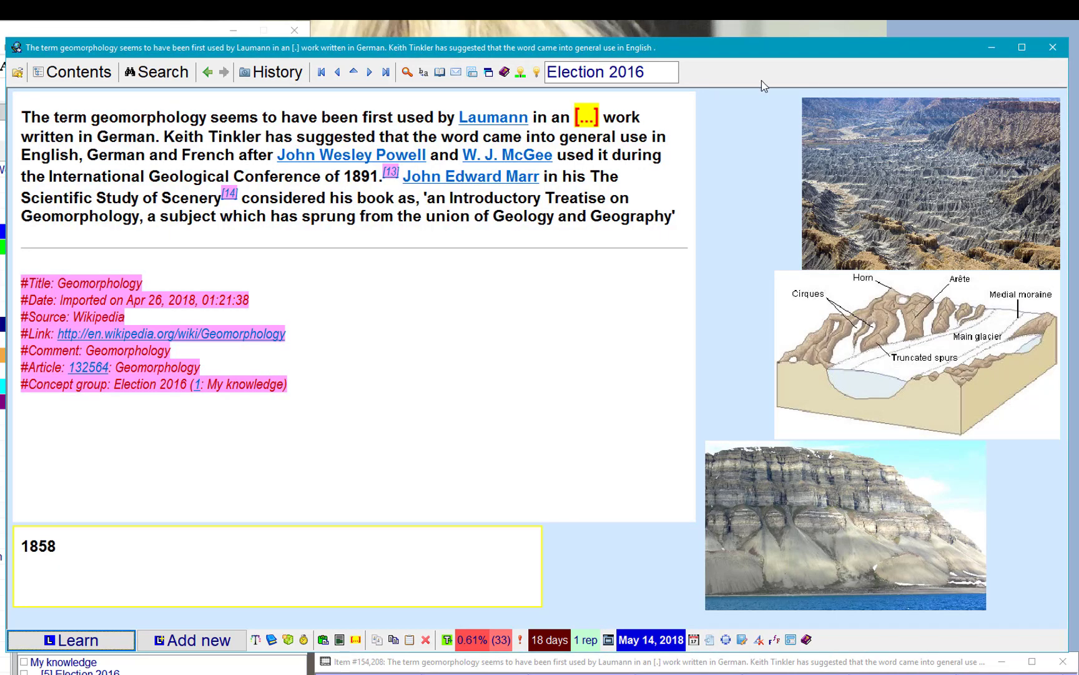
Apply the geomorphology template from the Template Registry to the 1858 cloze.
{"action": "right_click", "coordinate": [761, 81]}
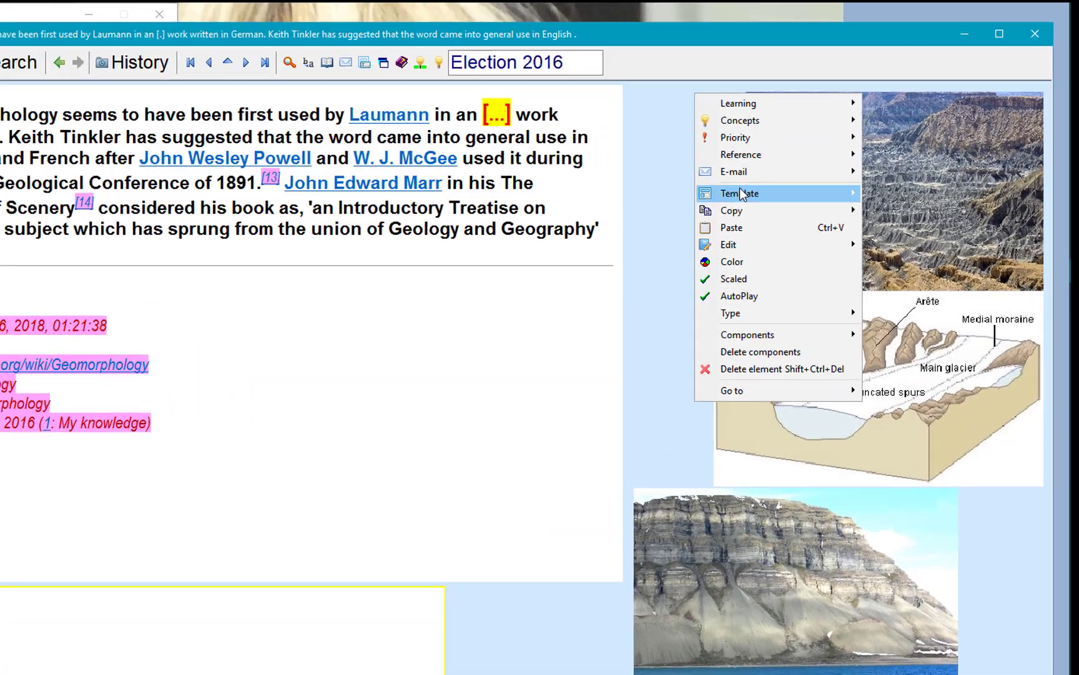
{"action": "mouse_move", "coordinate": [478, 229]}
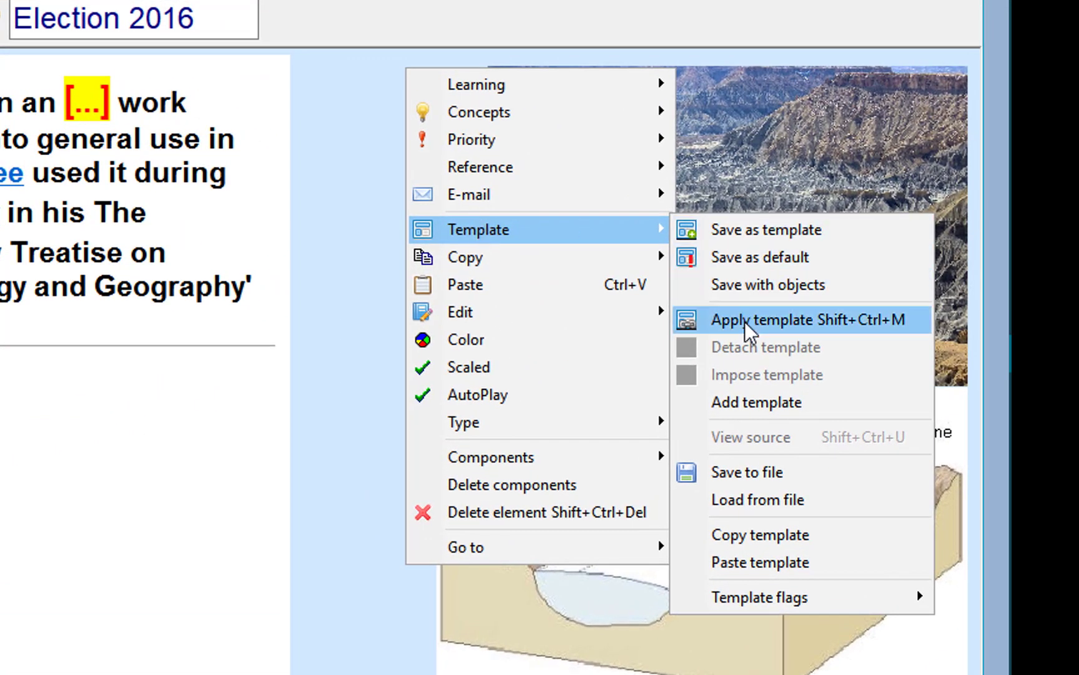
{"action": "left_click", "coordinate": [744, 321]}
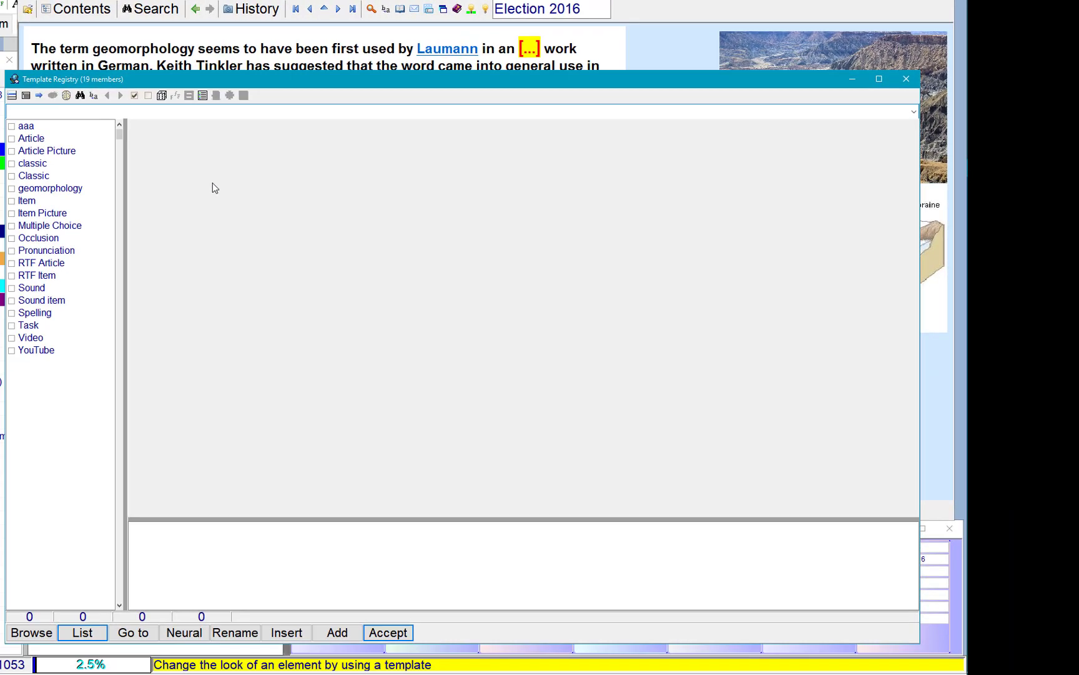
{"action": "left_click", "coordinate": [79, 188]}
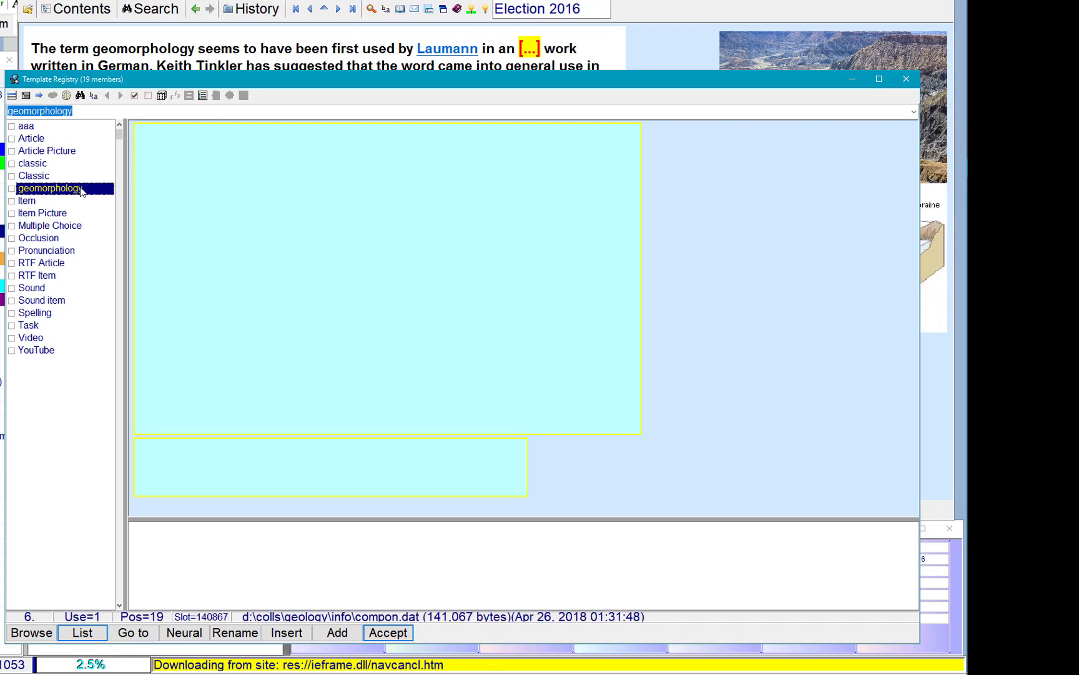
{"action": "left_click", "coordinate": [388, 632]}
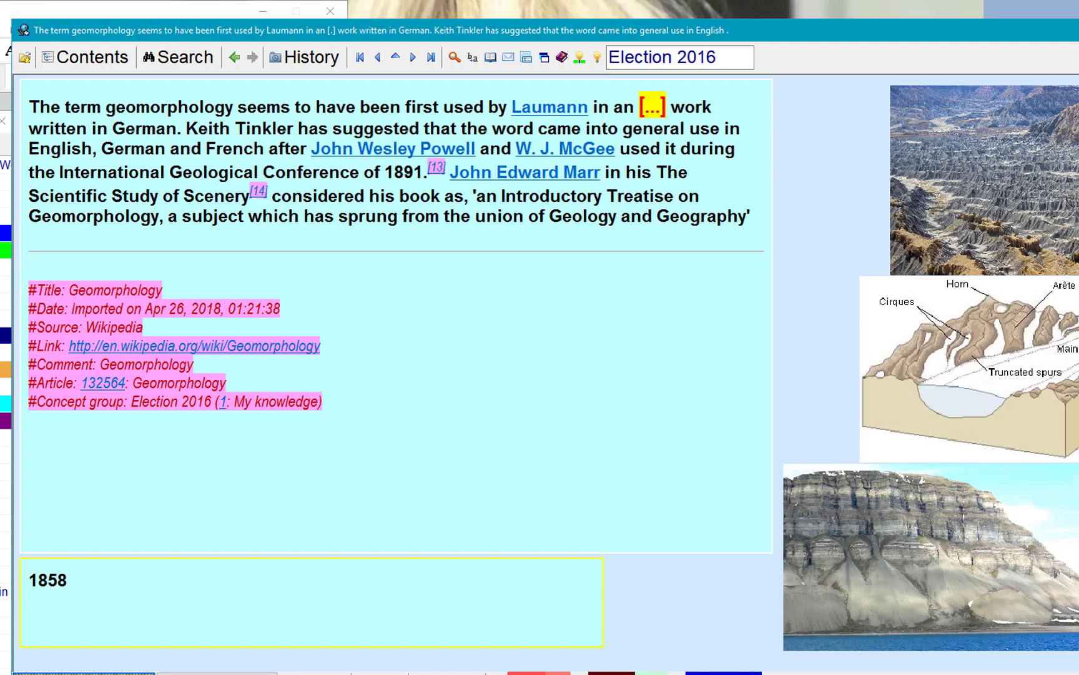
Go up to the parent extract and list its branch, filtered to items only.
{"action": "key", "text": "Return"}
{"action": "key", "text": "Return"}
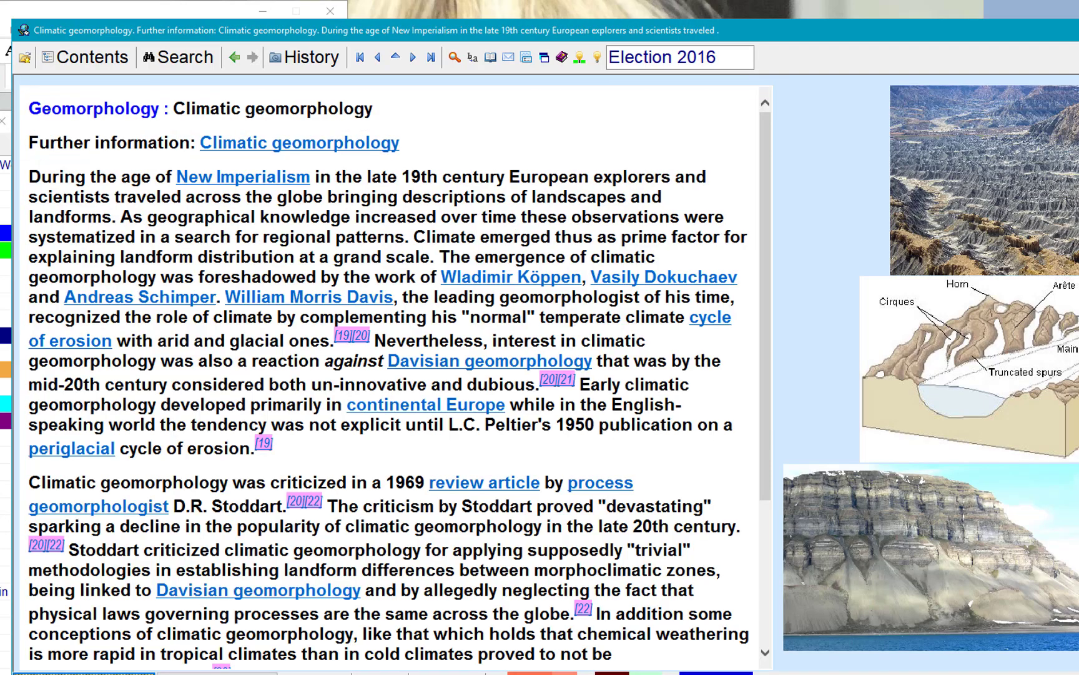
{"action": "key", "text": "alt+Left"}
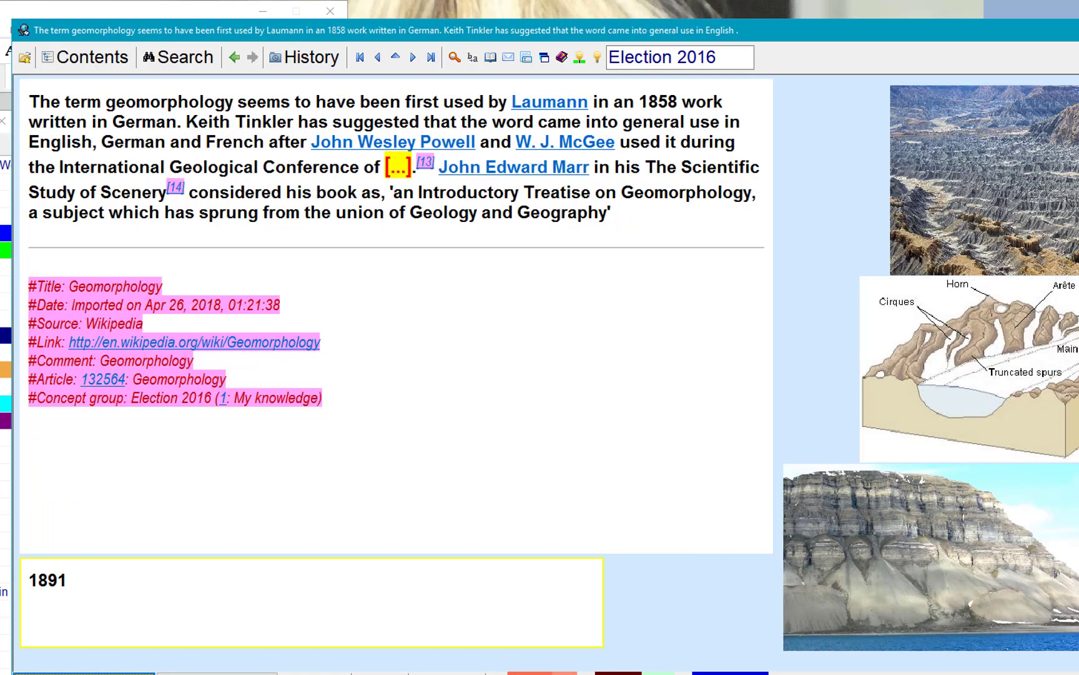
{"action": "key", "text": "ctrl+Up"}
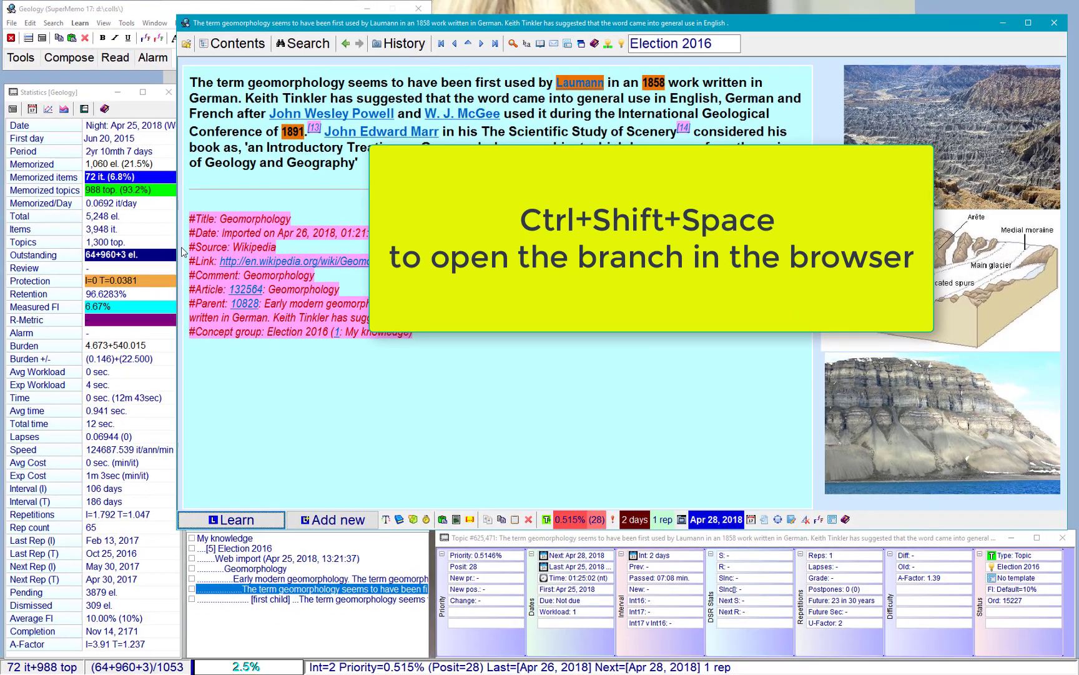
{"action": "key", "text": "ctrl+shift+space"}
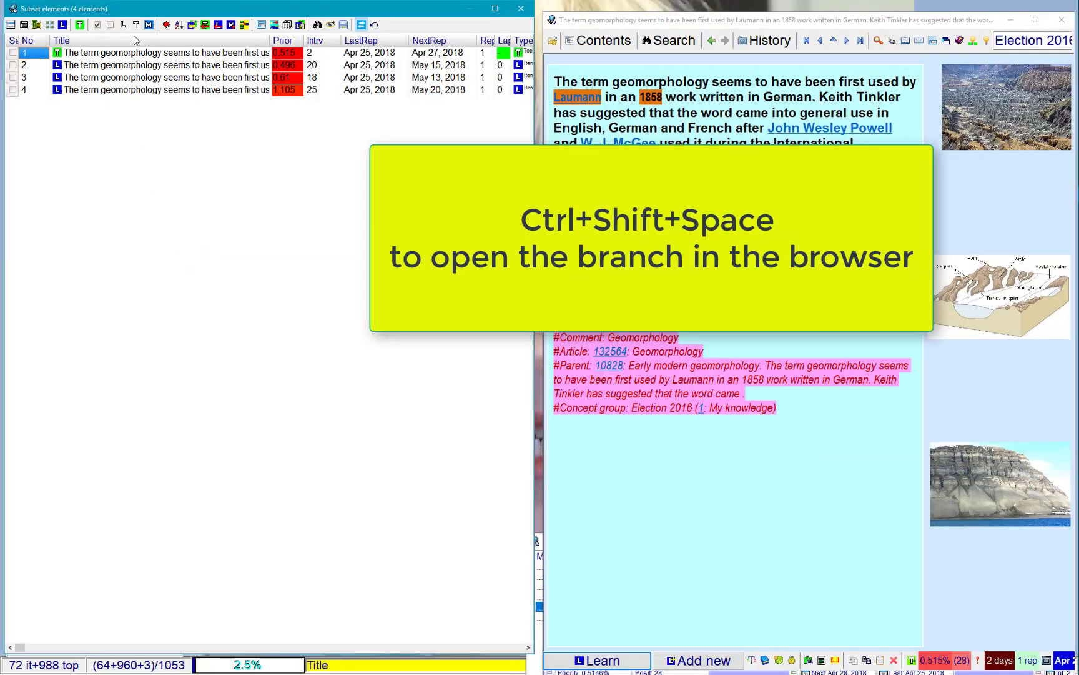
{"action": "left_click", "coordinate": [123, 28]}
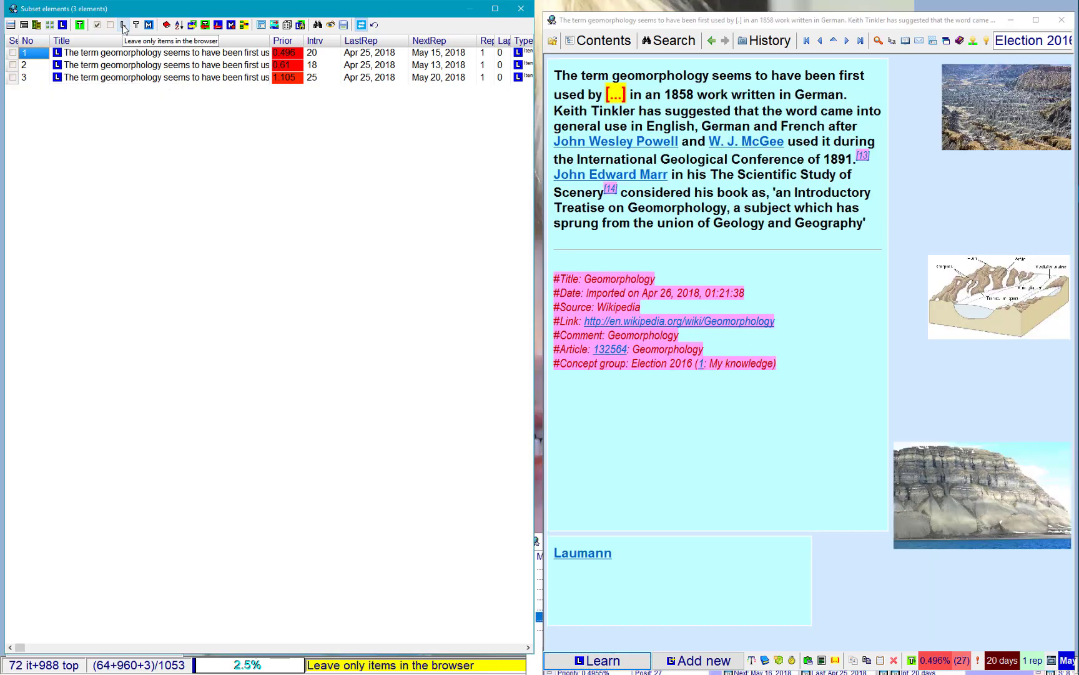
Apply the geomorphology template to all listed items, then view the second and third items.
{"action": "left_click", "coordinate": [262, 26]}
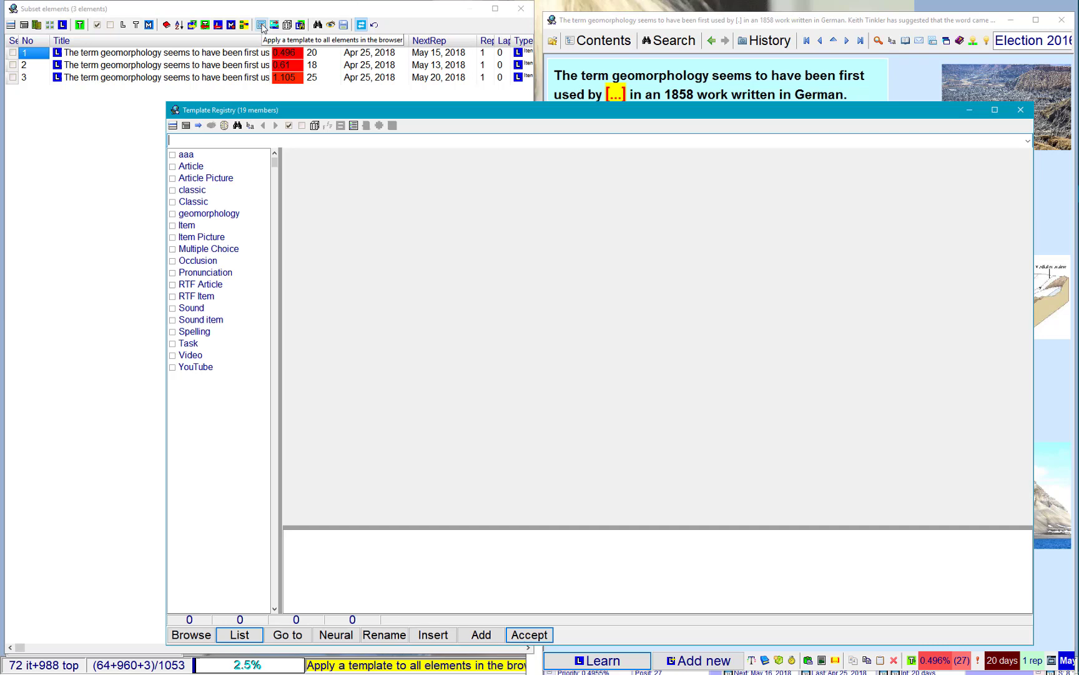
{"action": "double_click", "coordinate": [230, 217]}
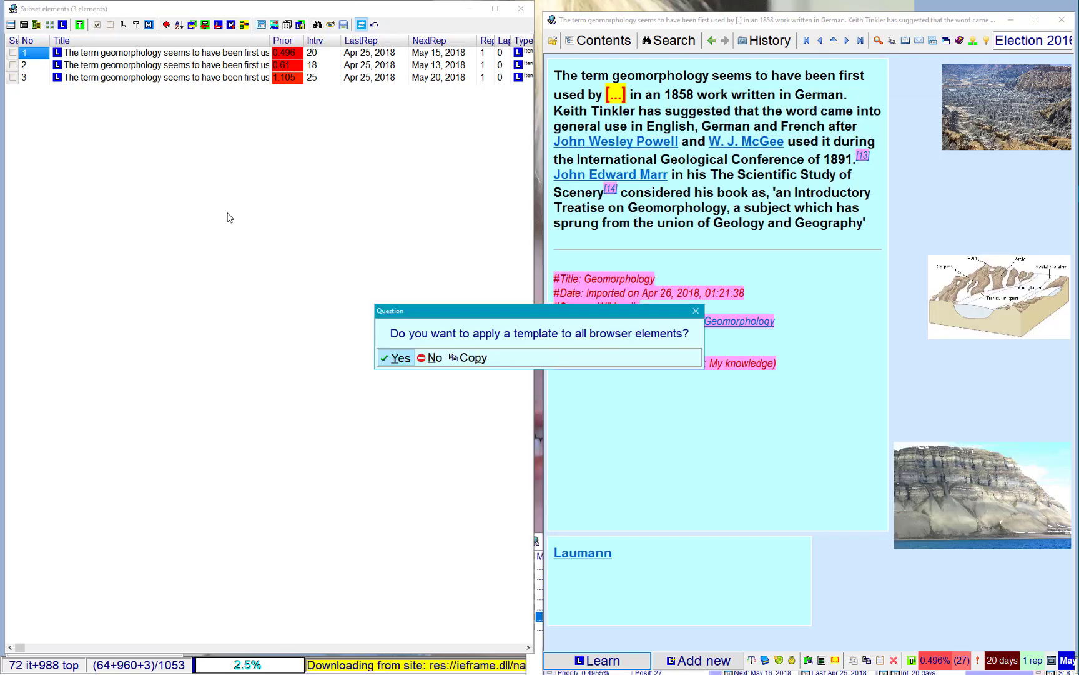
{"action": "left_click", "coordinate": [395, 361]}
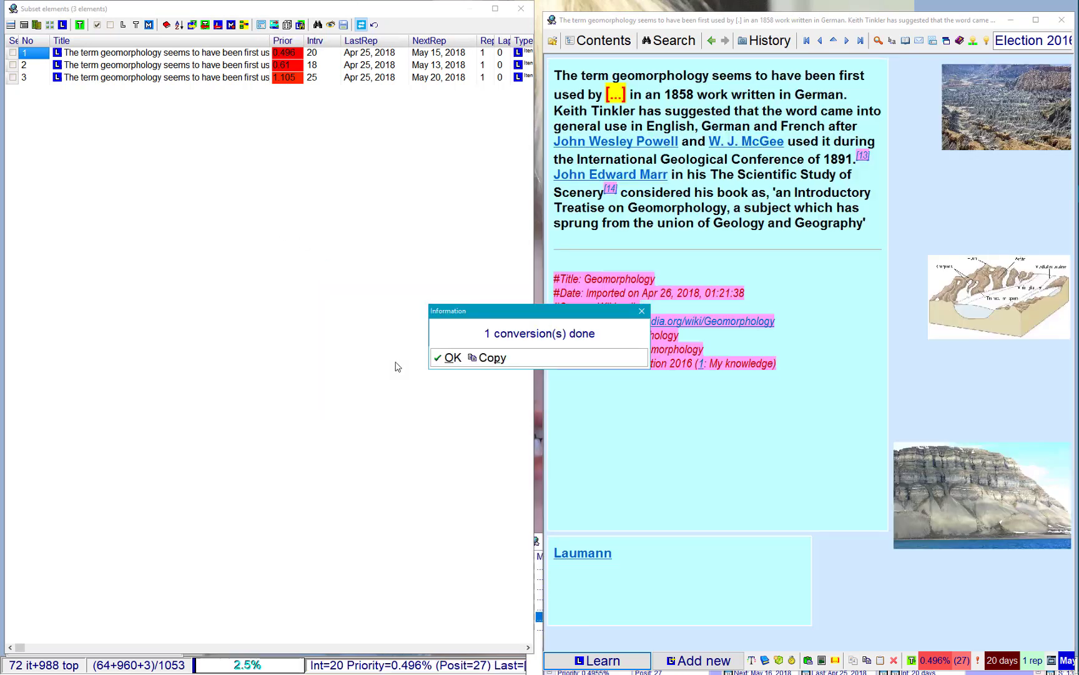
{"action": "key", "text": "Return"}
{"action": "left_click", "coordinate": [236, 65]}
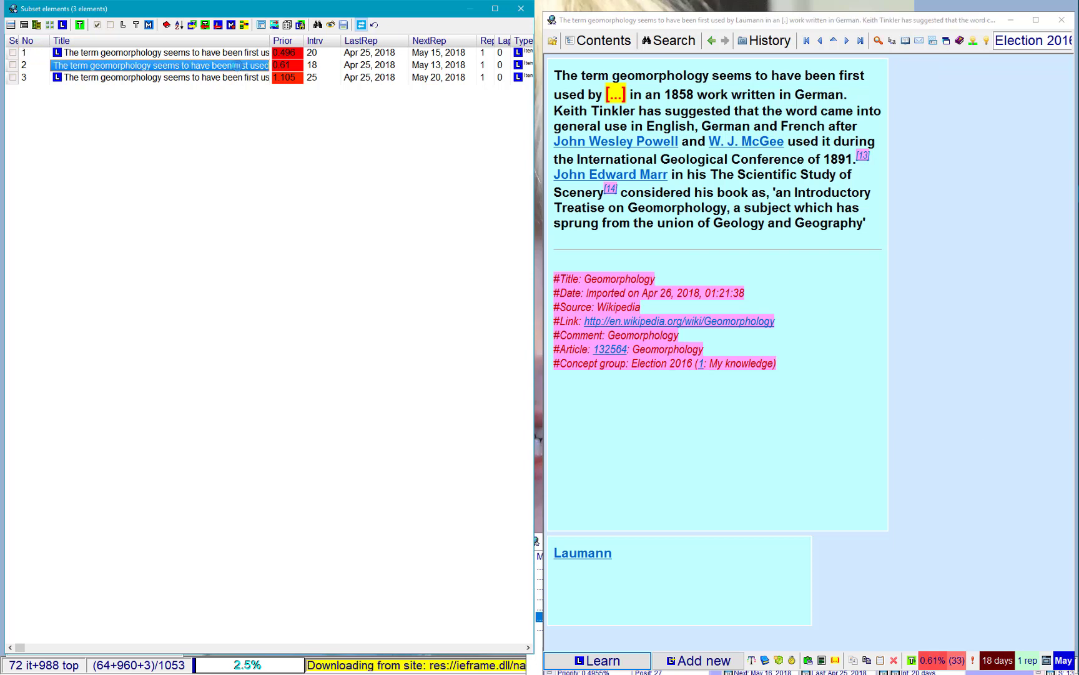
{"action": "left_click", "coordinate": [236, 77]}
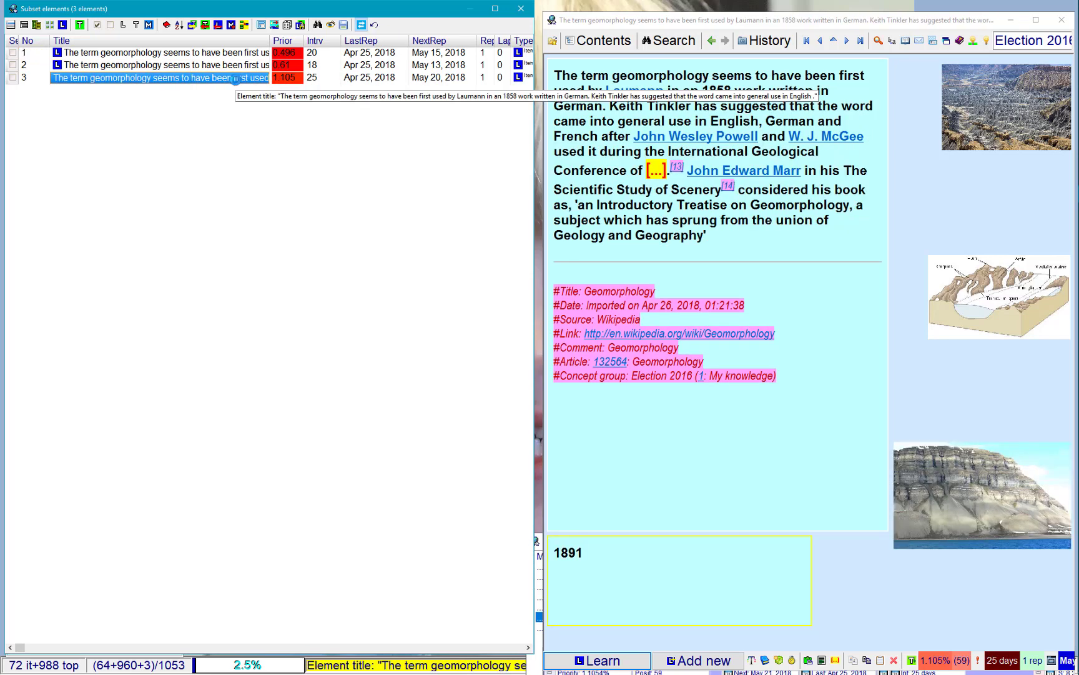
Close the subset browser and make the question text size 28 in yellow.
{"action": "key", "text": "Escape"}
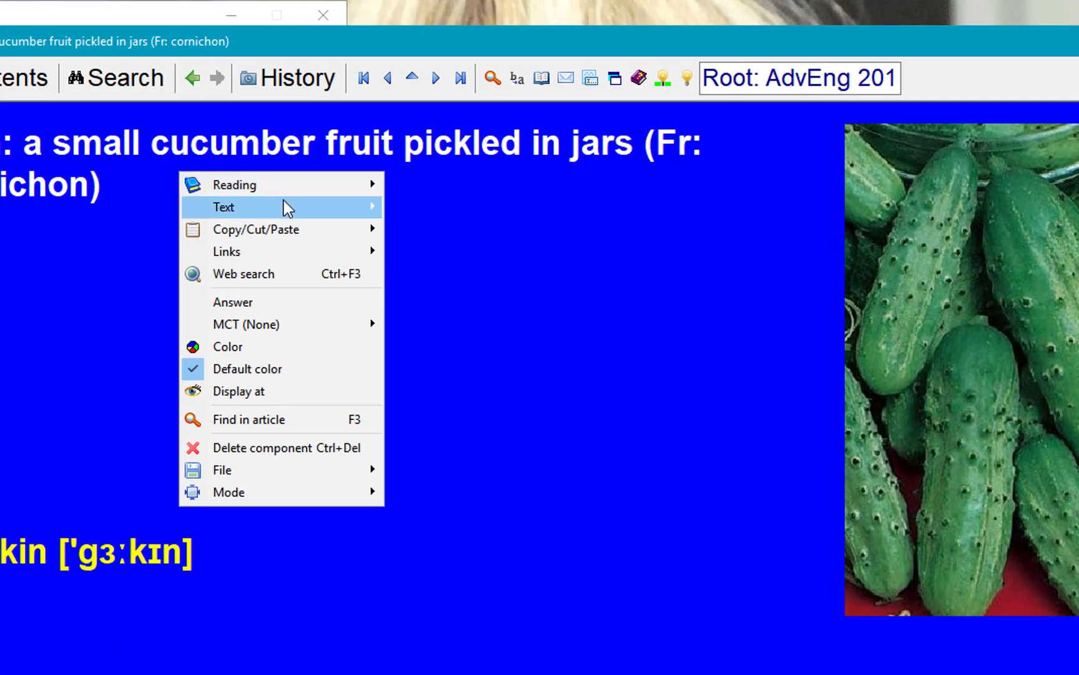
{"action": "mouse_move", "coordinate": [253, 206]}
{"action": "mouse_move", "coordinate": [426, 207]}
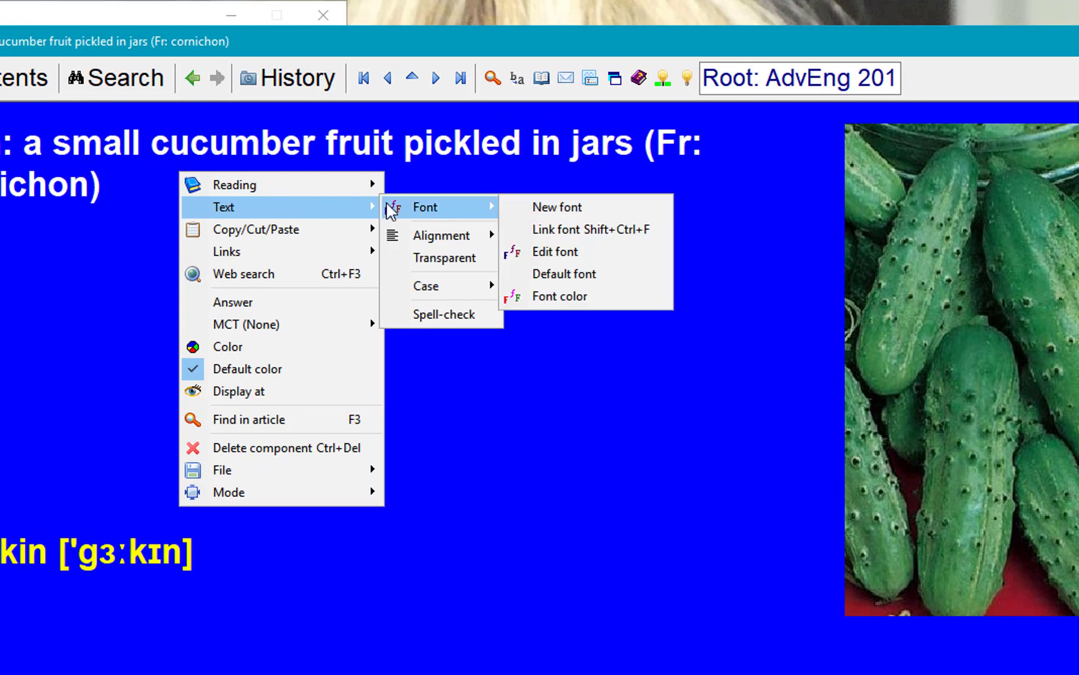
{"action": "left_click", "coordinate": [550, 253]}
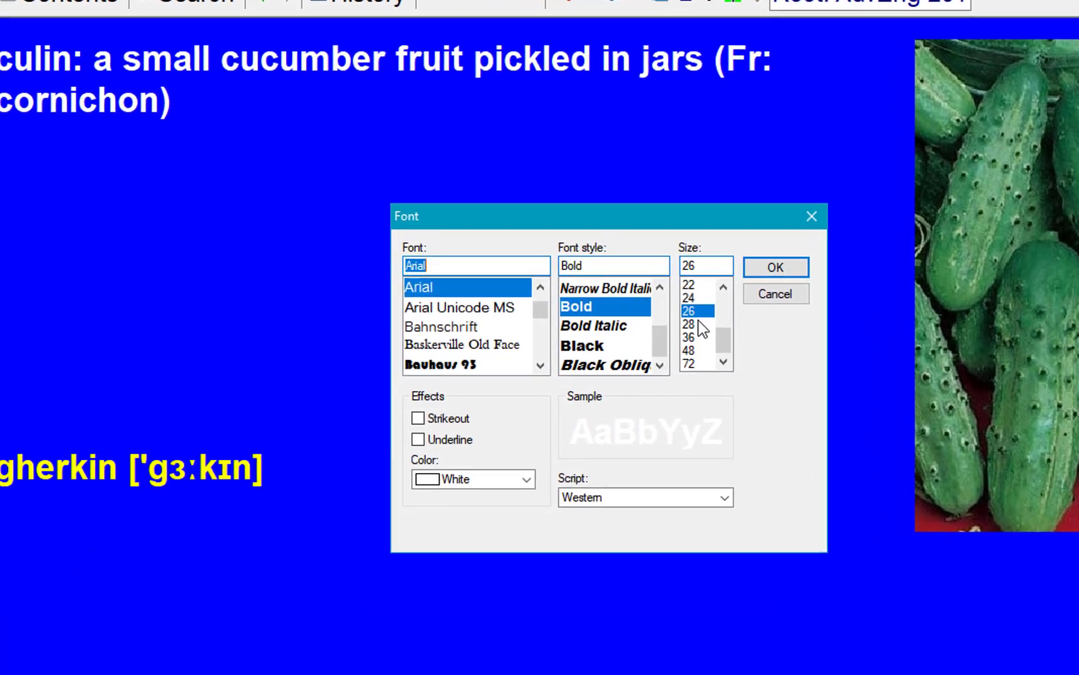
{"action": "left_click", "coordinate": [699, 325]}
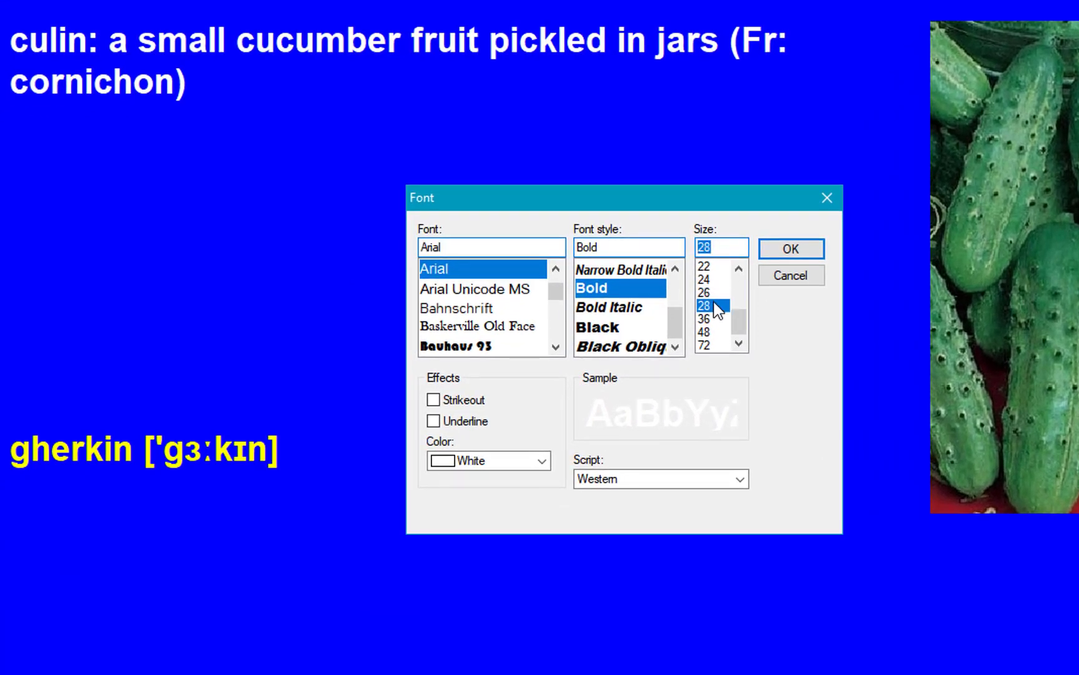
{"action": "left_click", "coordinate": [541, 463]}
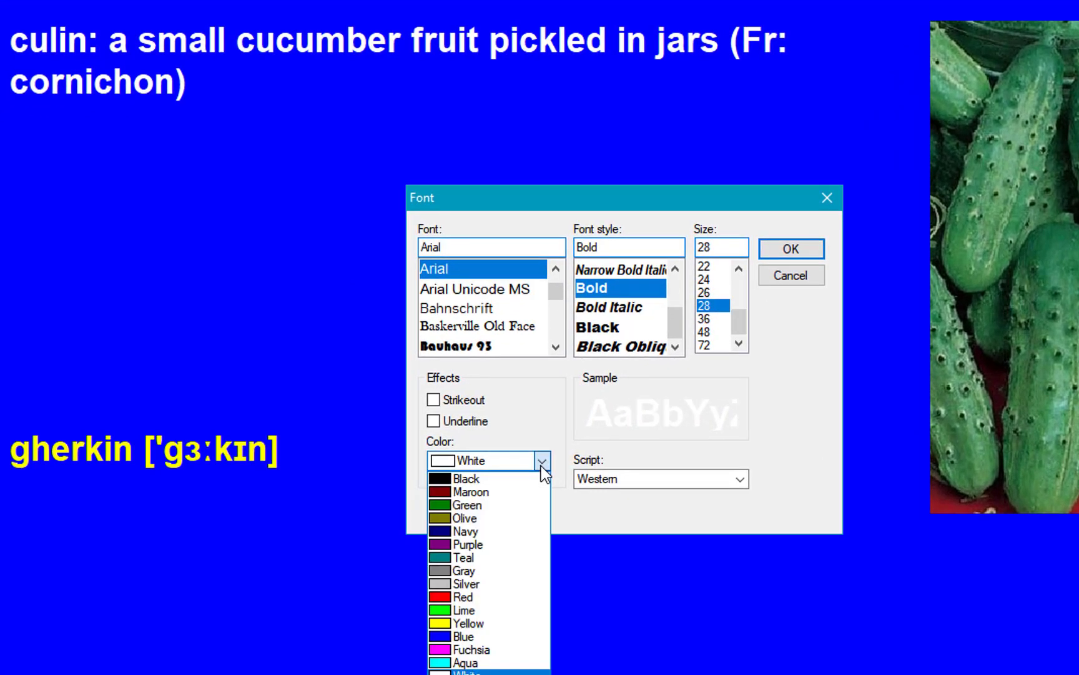
{"action": "left_click", "coordinate": [479, 621]}
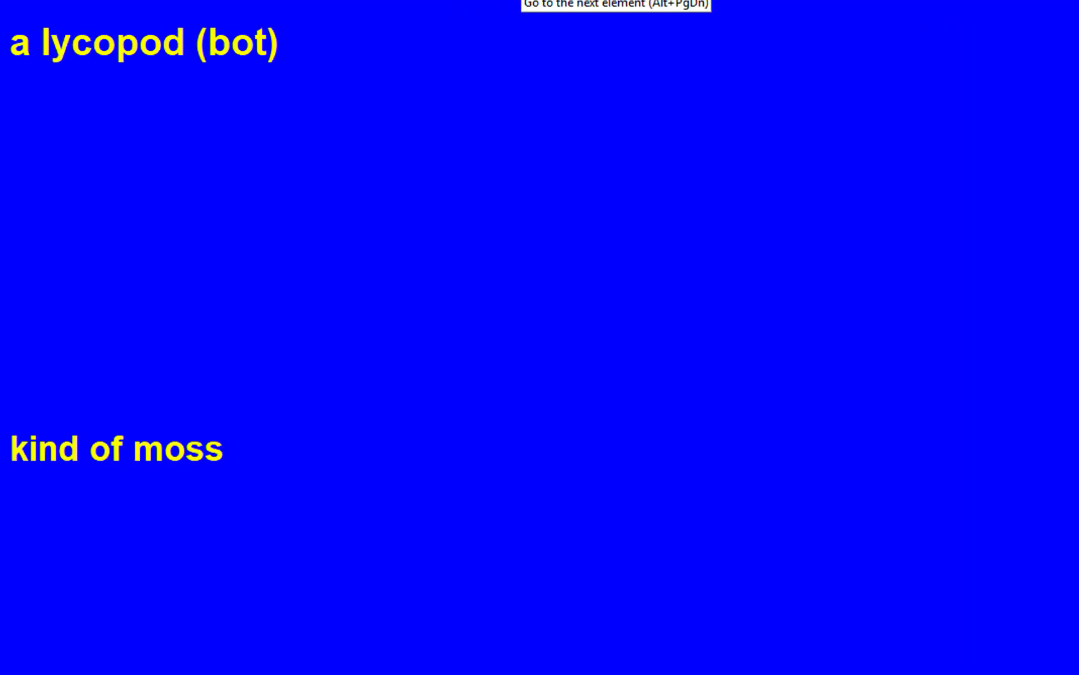
Advance five cards, past the mallow and magnolia cards, to the 1891 geomorphology cloze.
{"action": "left_click", "coordinate": [389, 31]}
{"action": "left_click", "coordinate": [389, 31]}
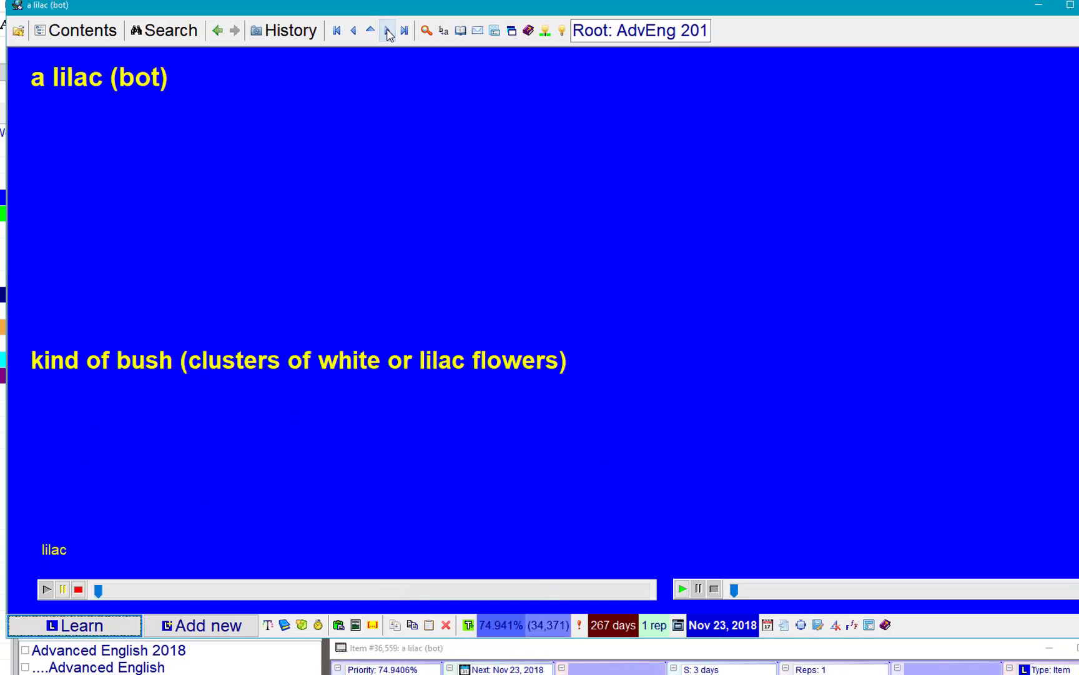
{"action": "left_click", "coordinate": [388, 31]}
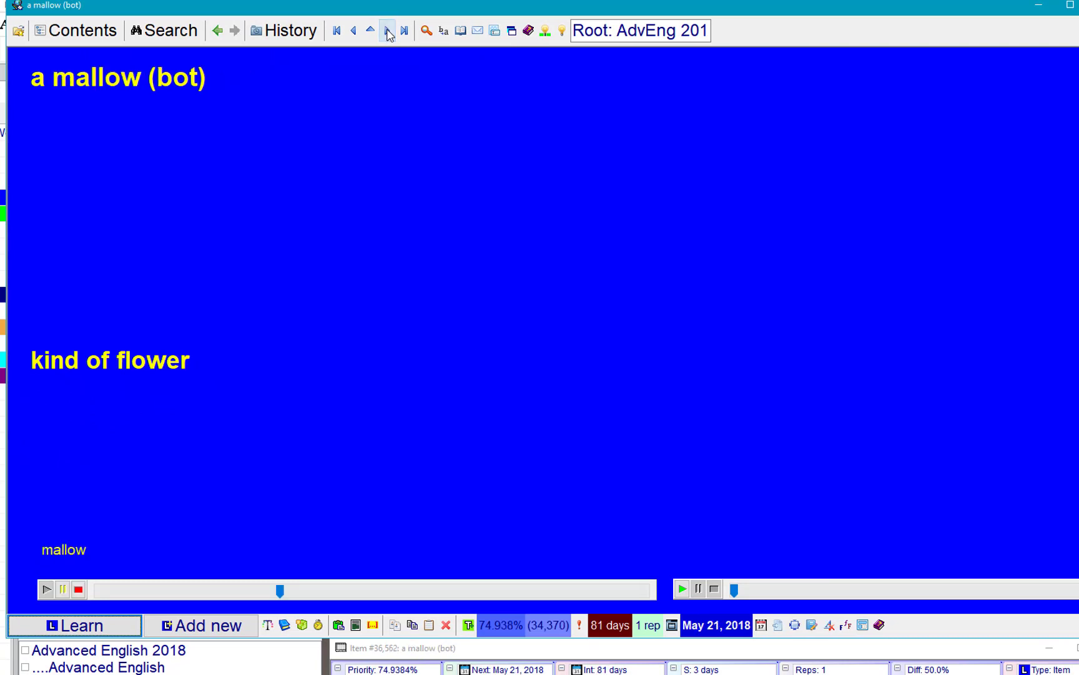
{"action": "left_click", "coordinate": [388, 31]}
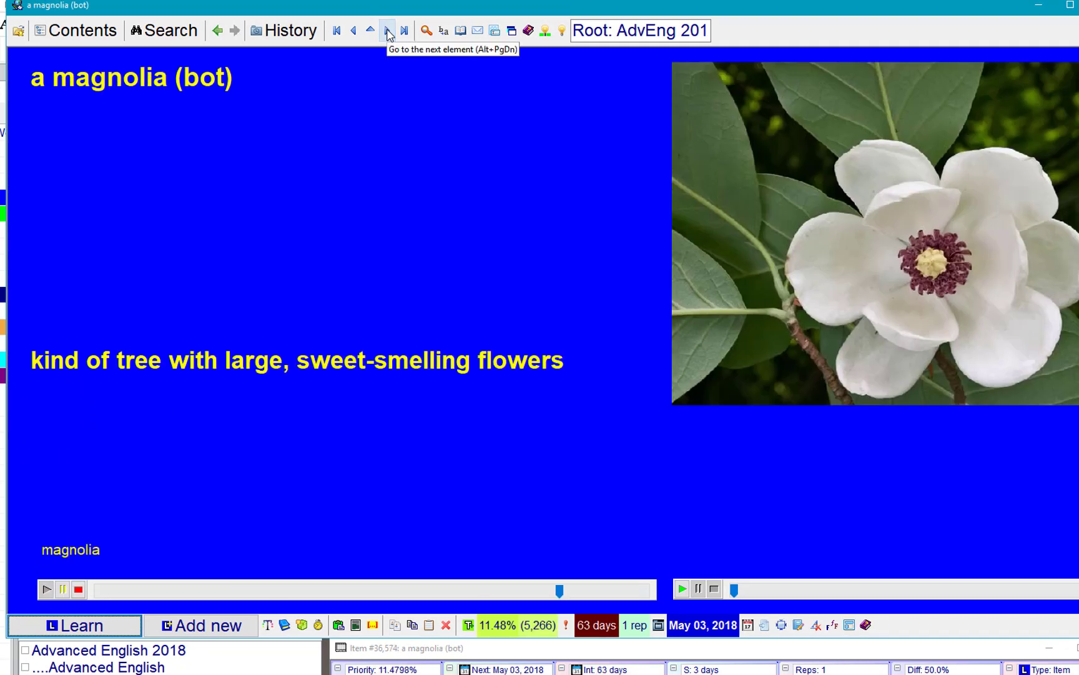
{"action": "left_click", "coordinate": [389, 31]}
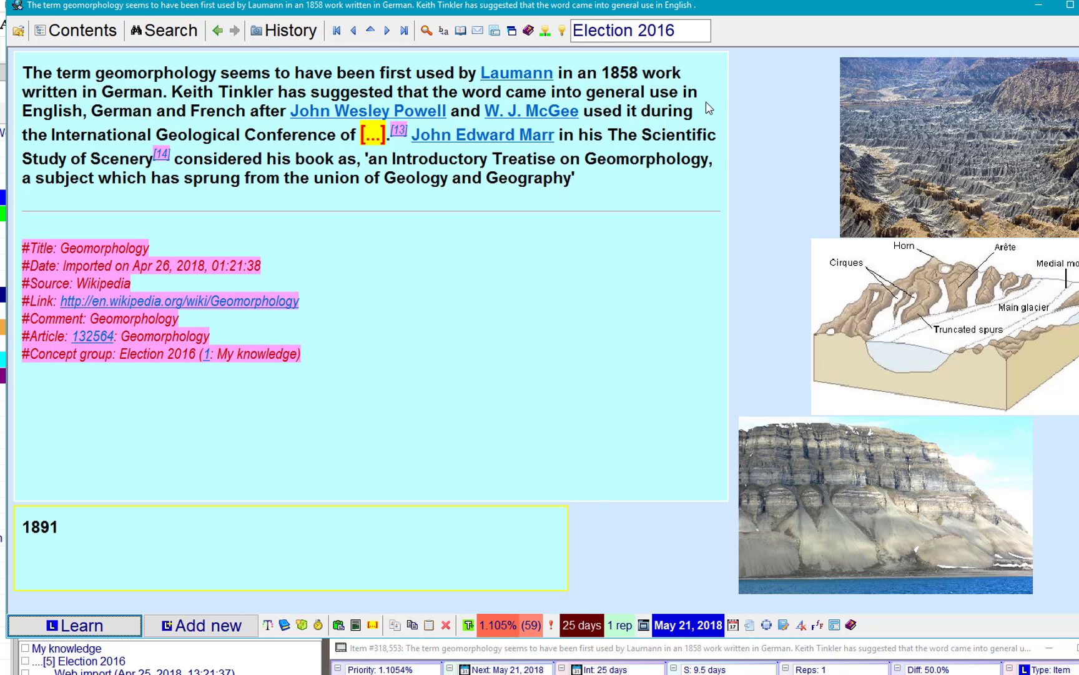
Apply the Classic template to the 1891 geomorphology cloze and enter layout editing.
{"action": "right_click", "coordinate": [760, 29]}
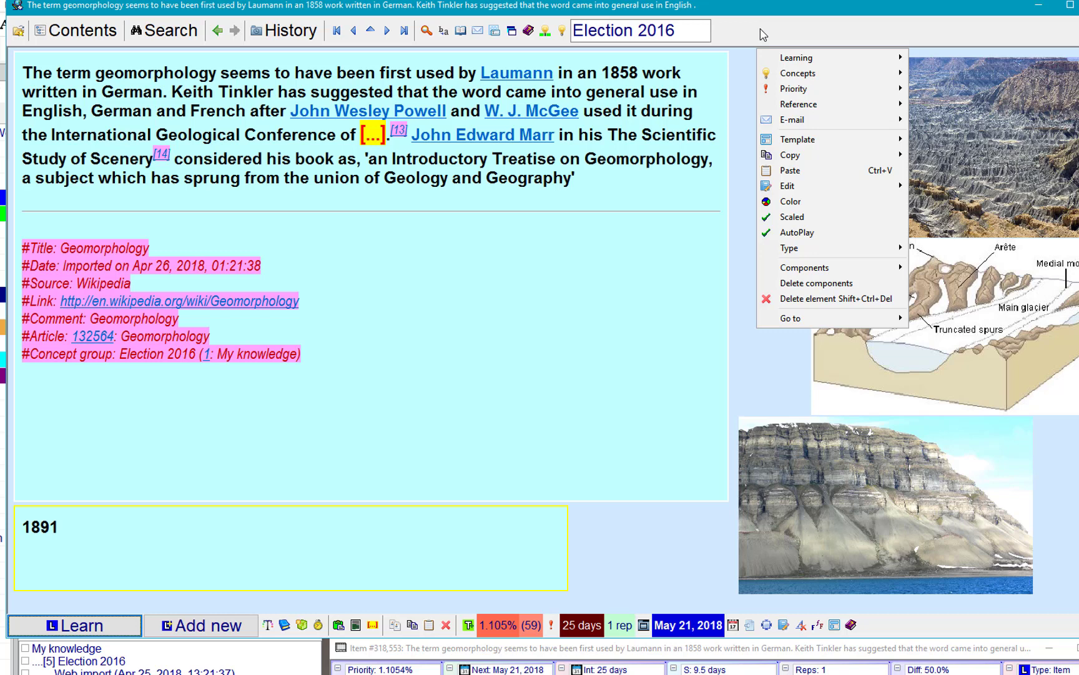
{"action": "mouse_move", "coordinate": [798, 139]}
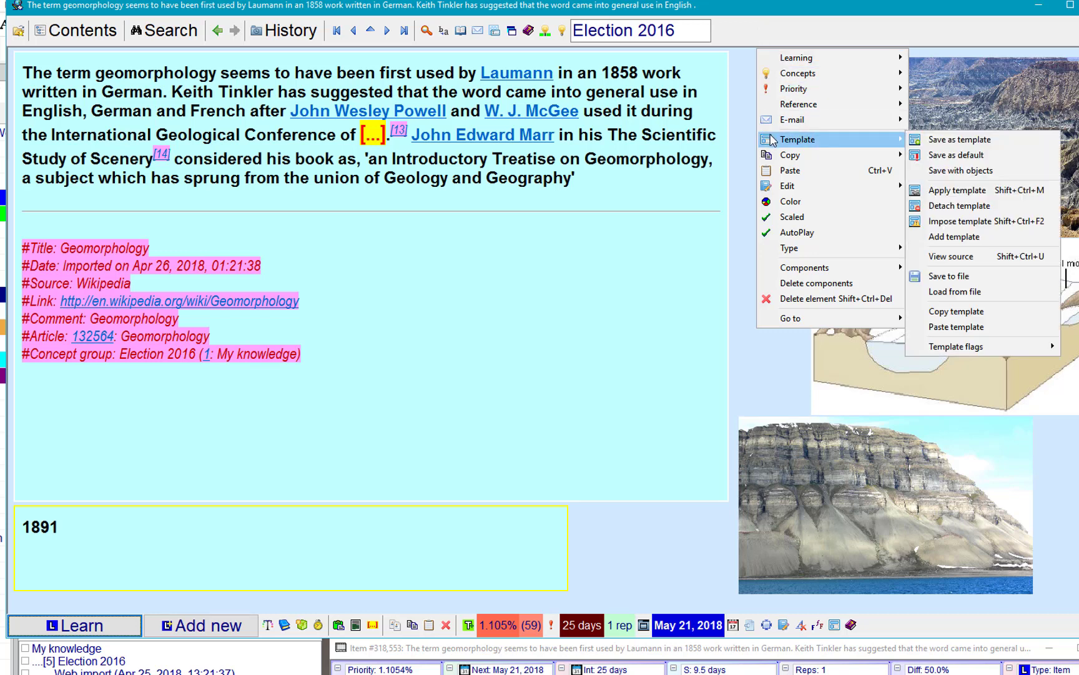
{"action": "left_click", "coordinate": [971, 191]}
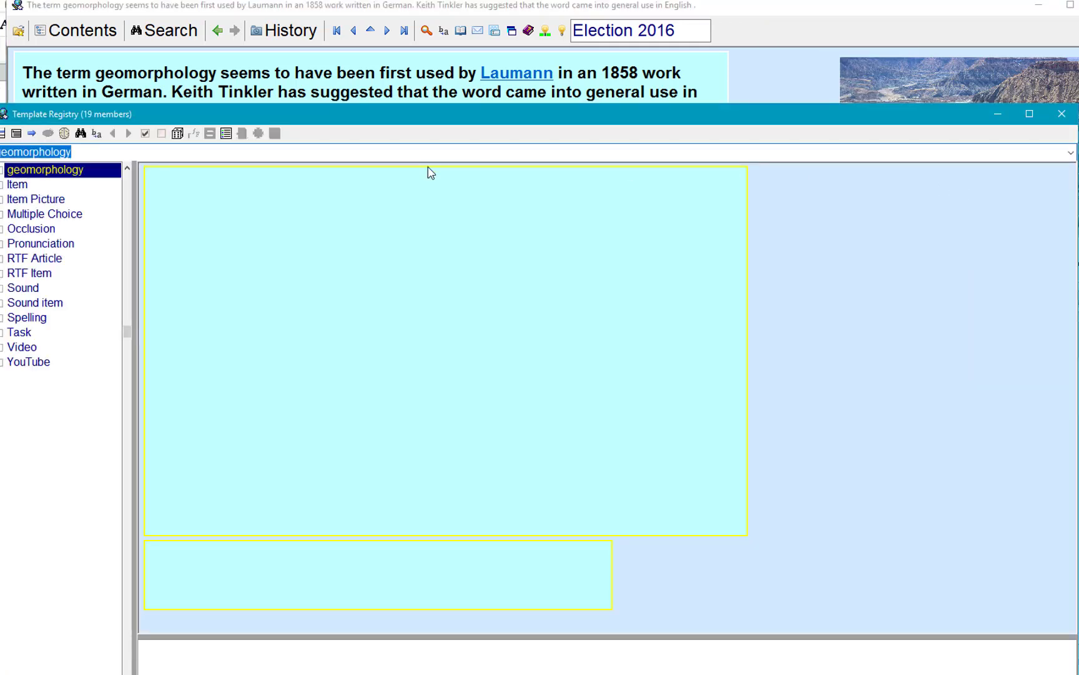
{"action": "scroll", "coordinate": [63, 257], "scroll_direction": "up", "scroll_amount": 2}
{"action": "scroll", "coordinate": [62, 257], "scroll_direction": "up", "scroll_amount": 2}
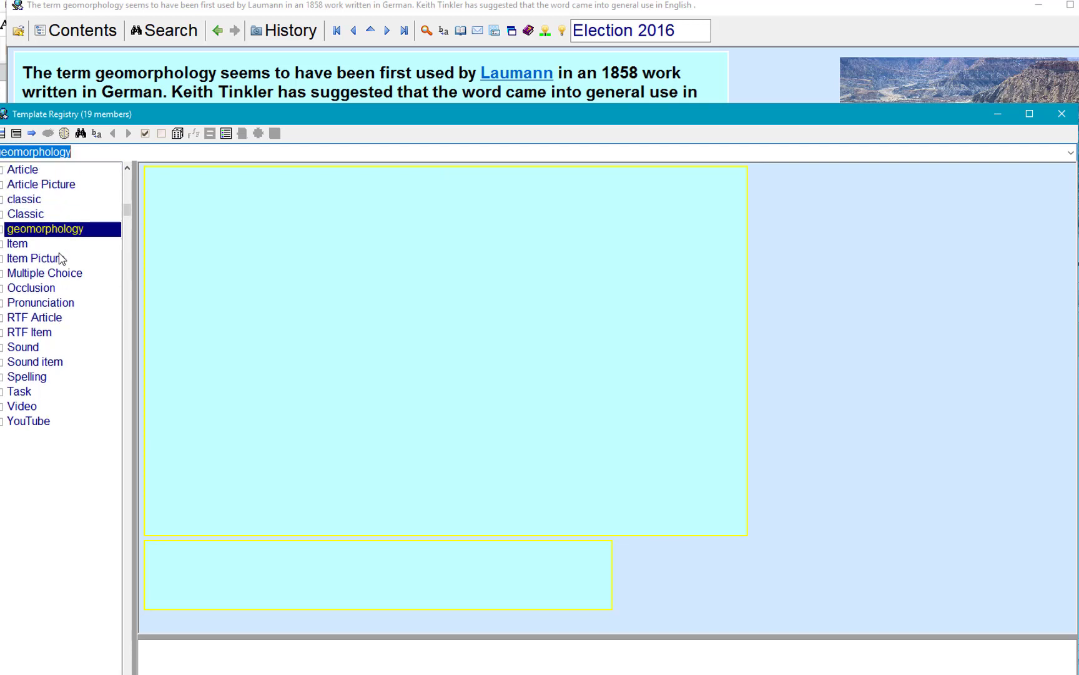
{"action": "left_click", "coordinate": [47, 215]}
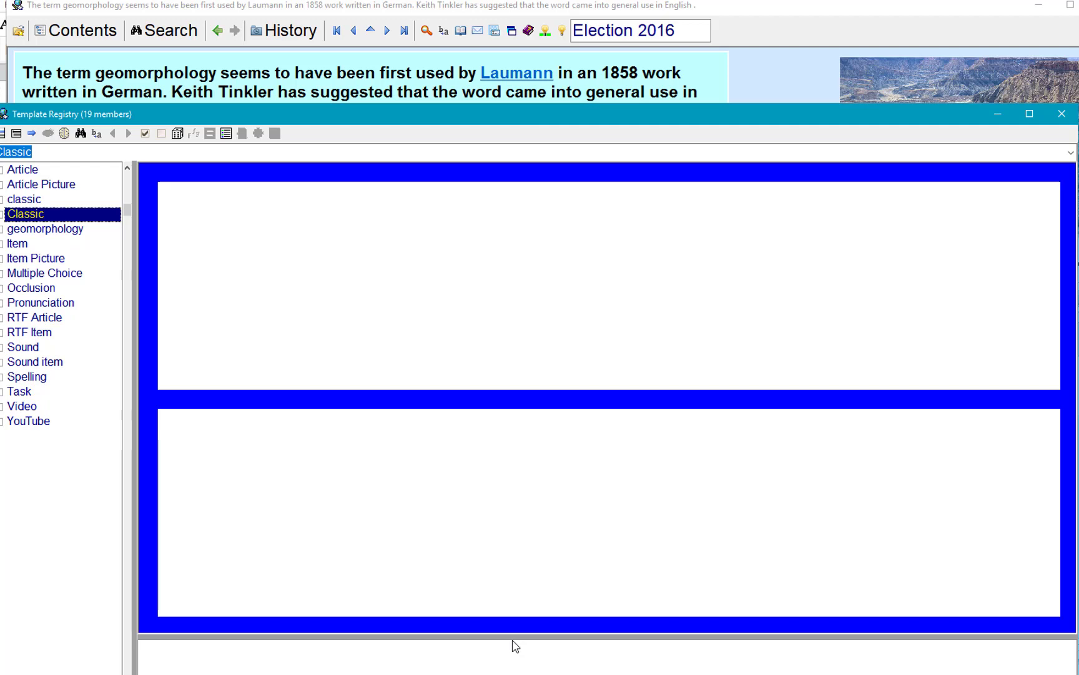
{"action": "key", "text": "Return"}
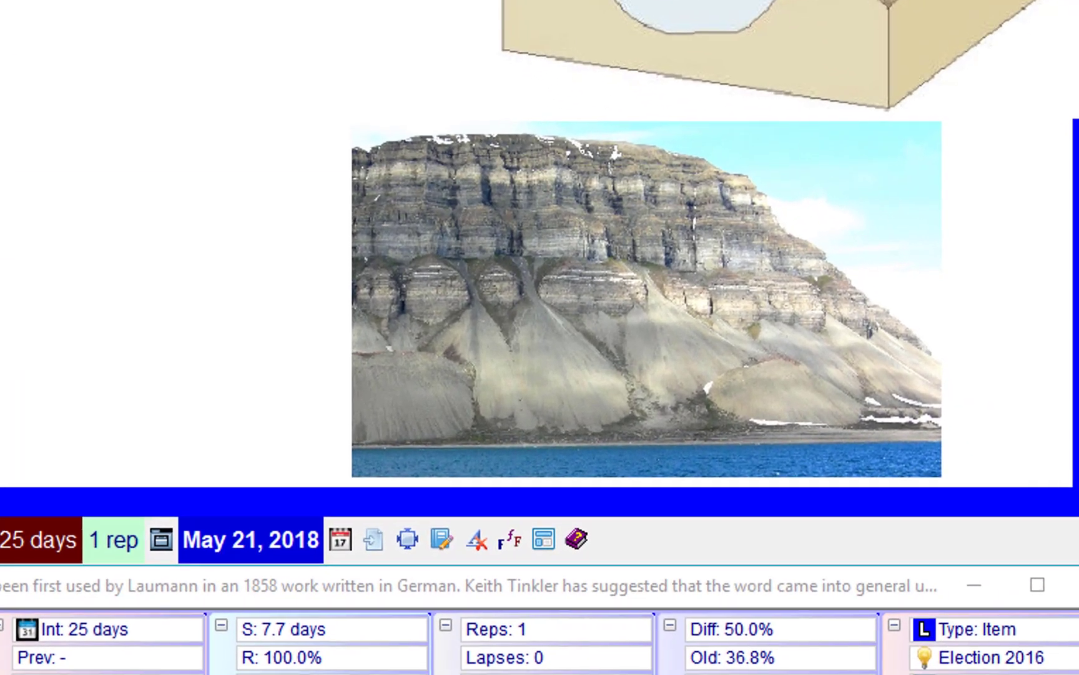
{"action": "left_click", "coordinate": [403, 540]}
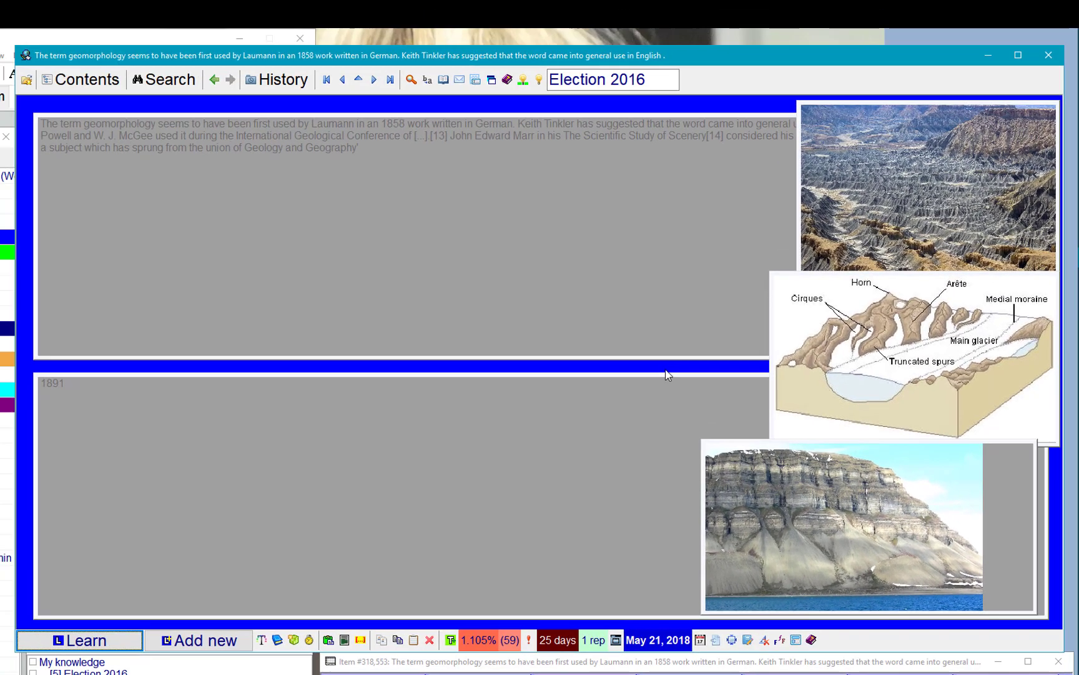
Narrow the lower answer field and the upper text field so they stop covering the images.
{"action": "left_click_drag", "start_coordinate": [1048, 486], "coordinate": [681, 513]}
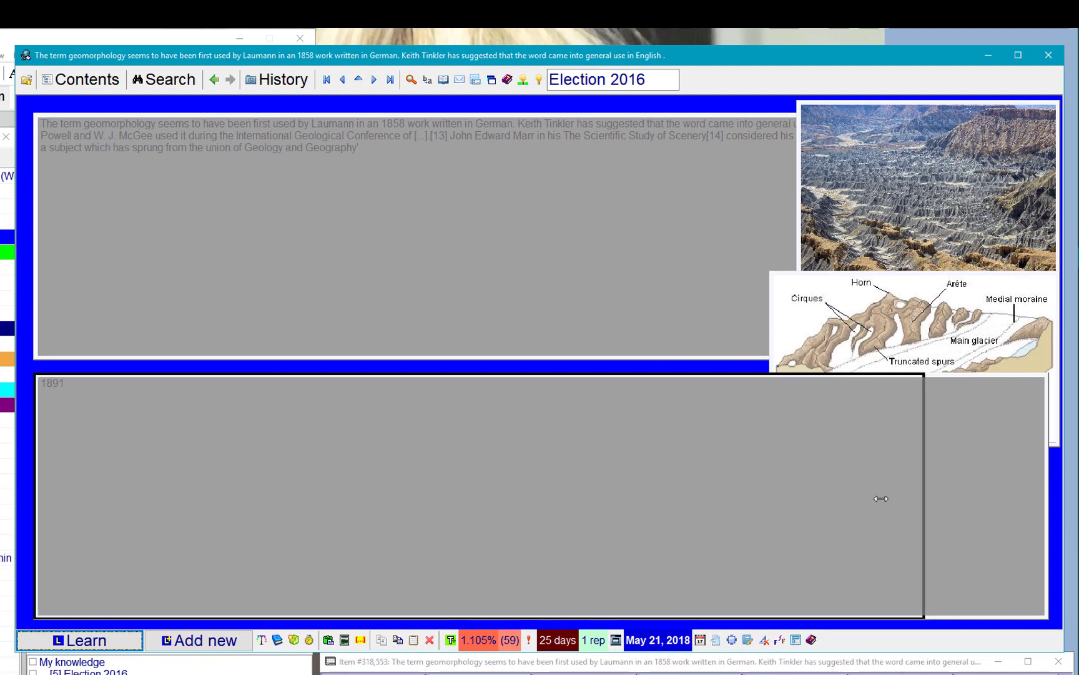
{"action": "left_click", "coordinate": [662, 296]}
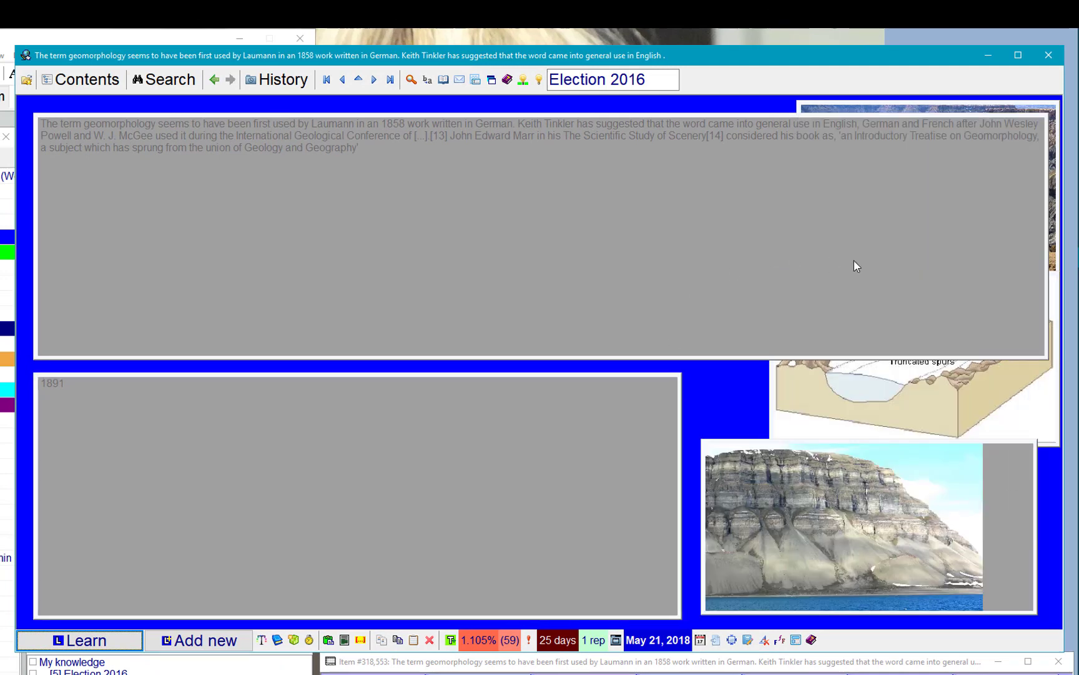
{"action": "left_click_drag", "start_coordinate": [1045, 266], "coordinate": [694, 275]}
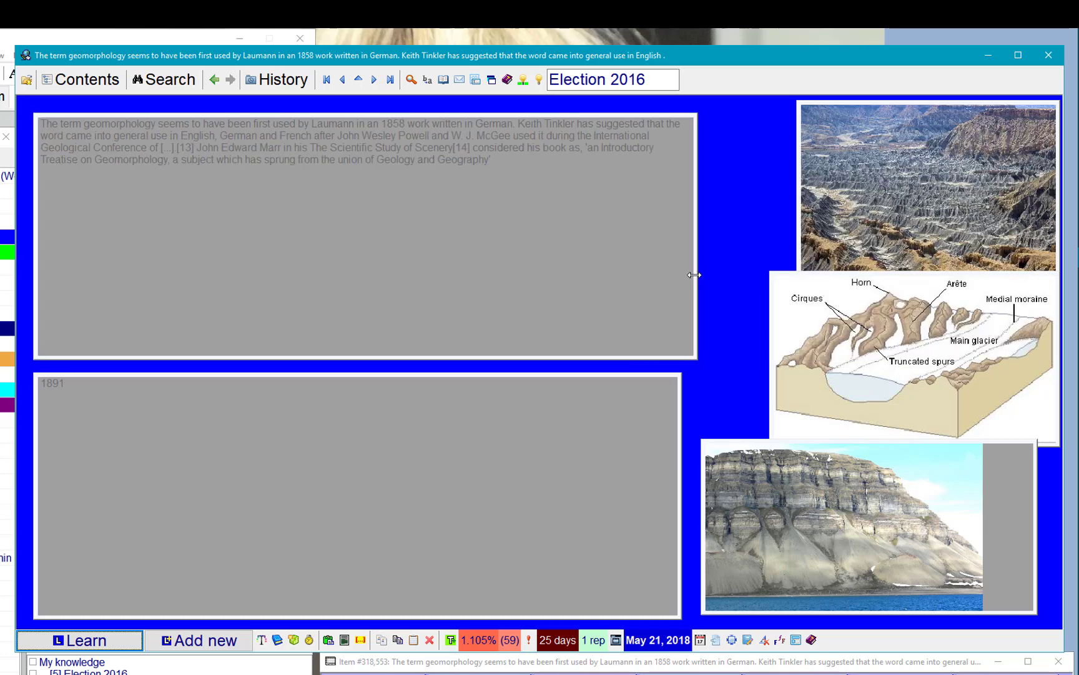
Run Fit all pictures from SuperMemo Commander to rearrange the three images.
{"action": "key", "text": "ctrl+alt+space"}
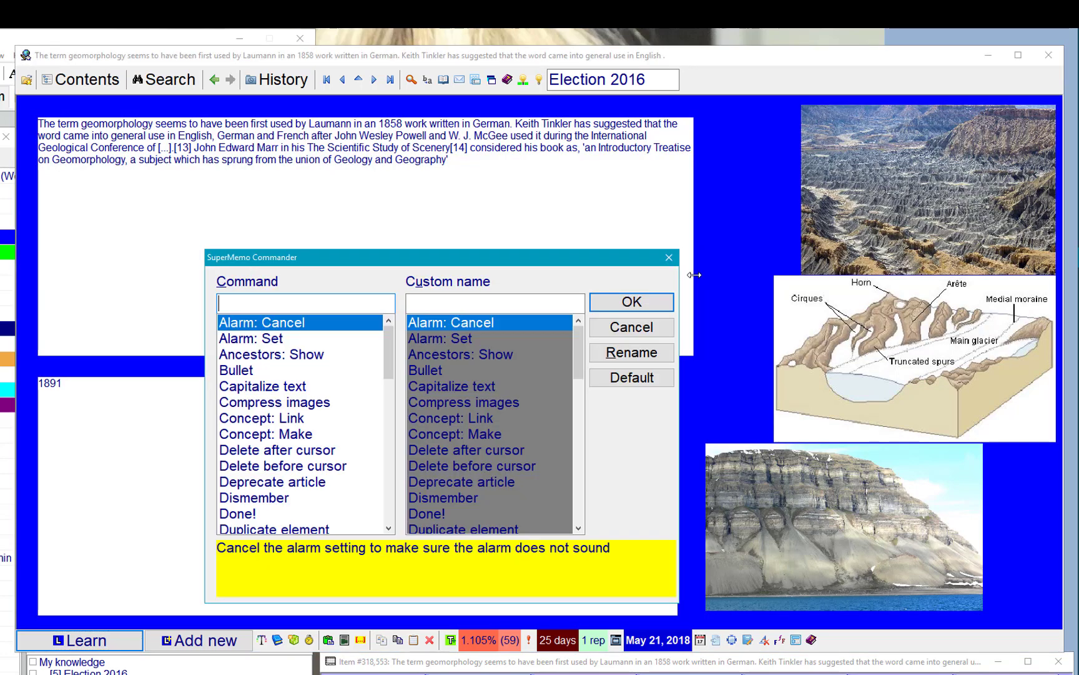
{"action": "type", "text": "f"}
{"action": "key", "text": "Return"}
{"action": "key", "text": "Return"}
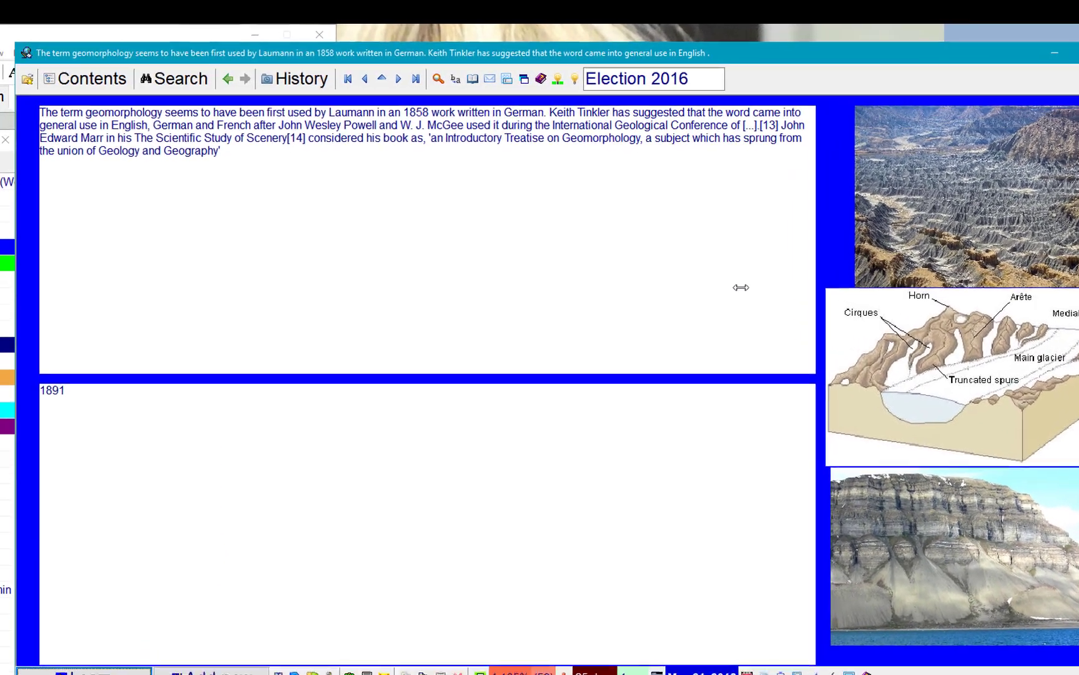
Set the question text's font to size 18, blue and bold.
{"action": "right_click", "coordinate": [484, 176]}
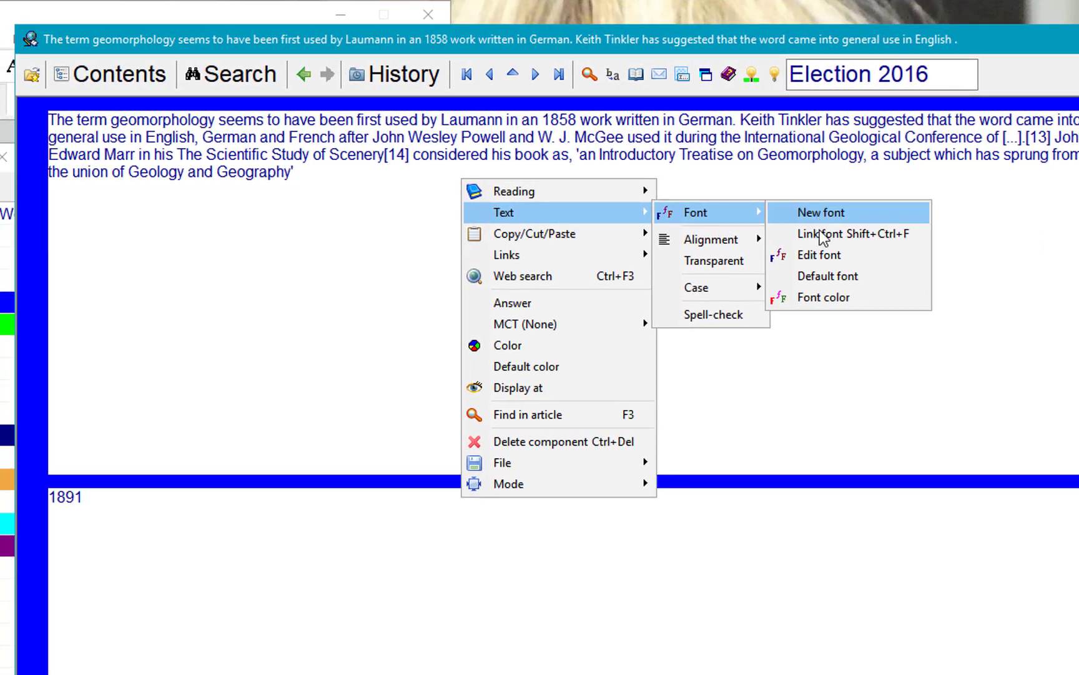
{"action": "left_click", "coordinate": [826, 256]}
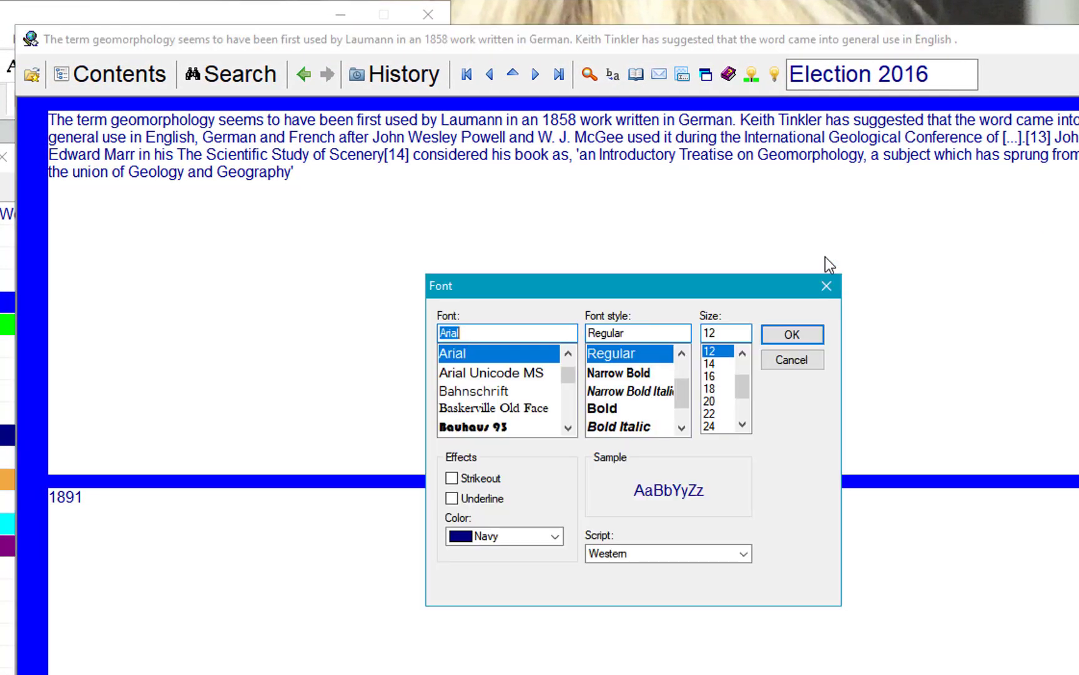
{"action": "left_click", "coordinate": [723, 389]}
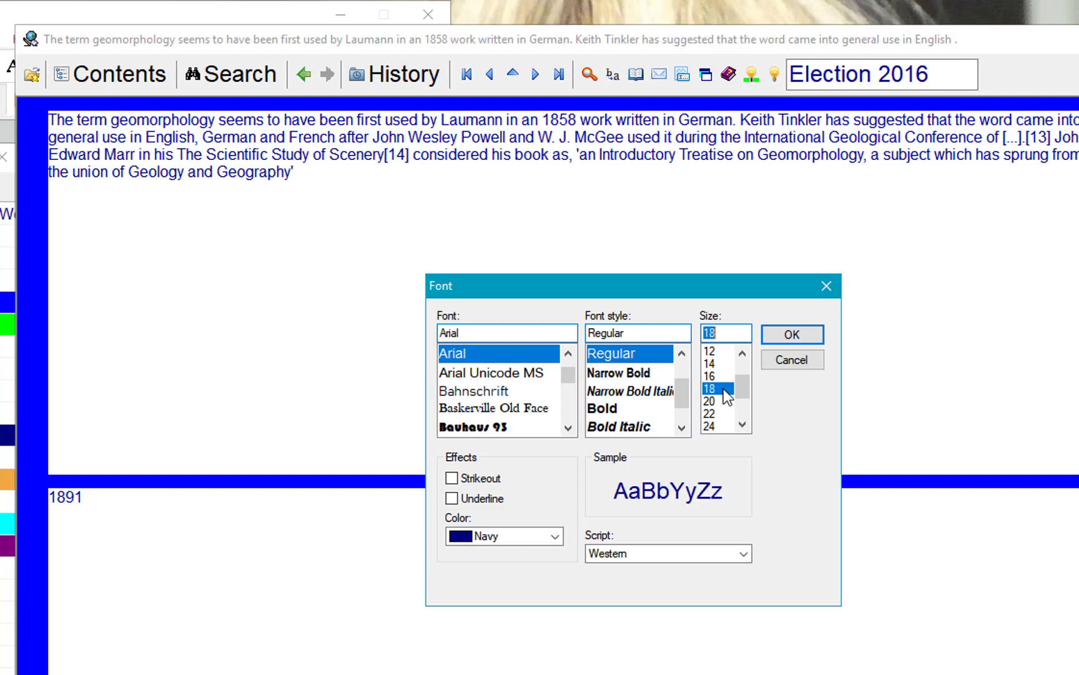
{"action": "left_click", "coordinate": [556, 535]}
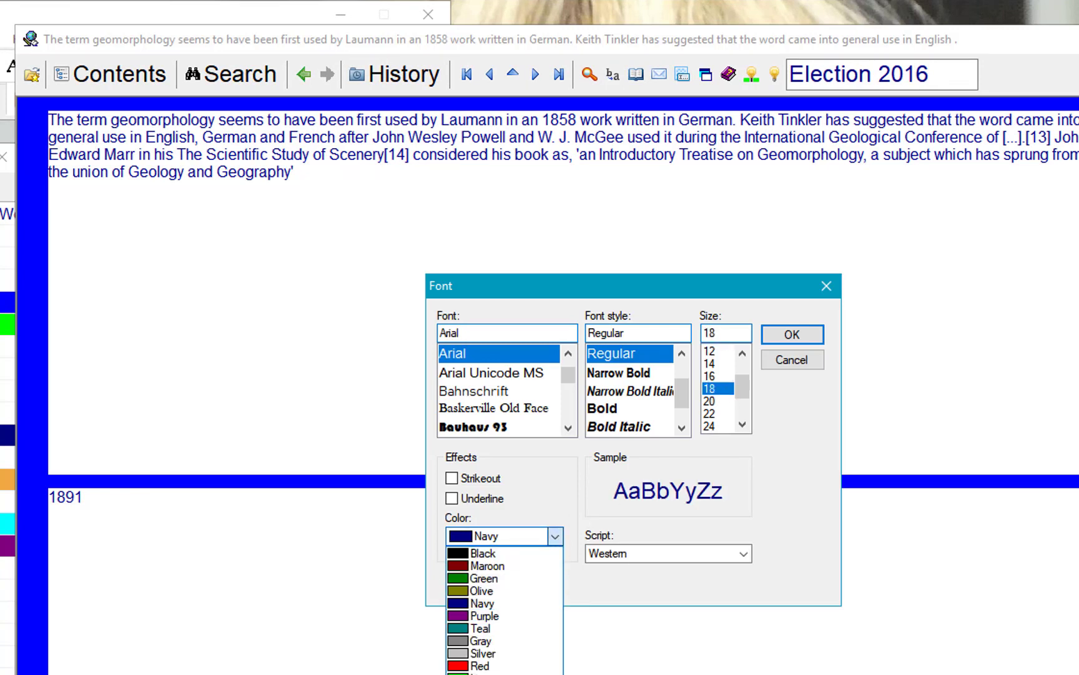
{"action": "left_click", "coordinate": [500, 674]}
{"action": "left_click", "coordinate": [643, 411]}
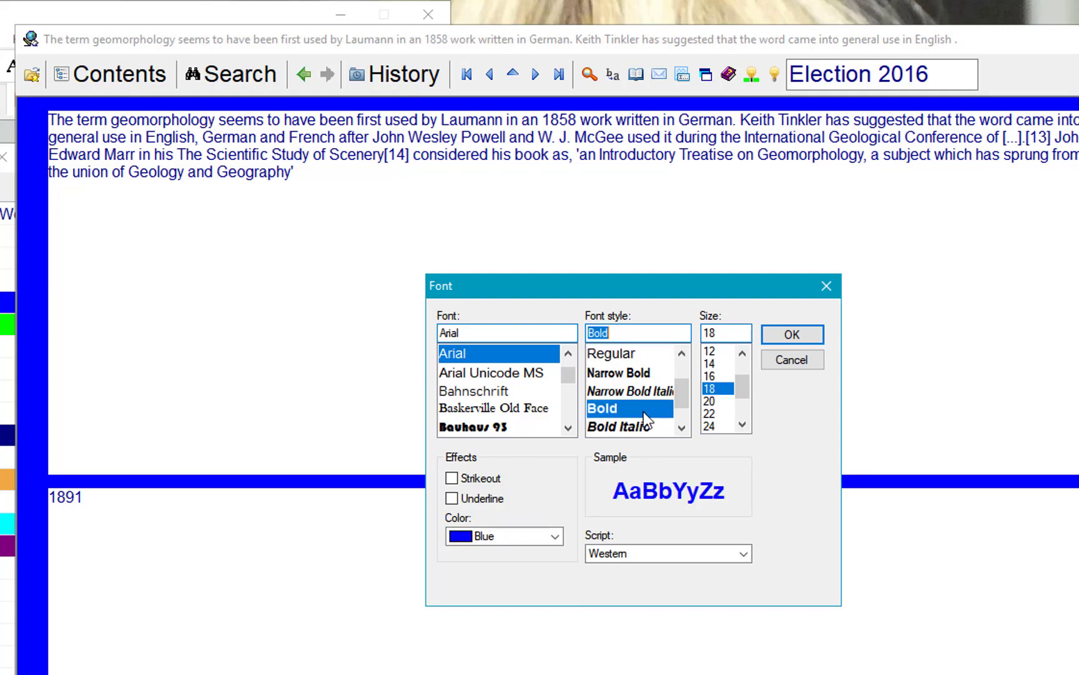
{"action": "left_click", "coordinate": [799, 335]}
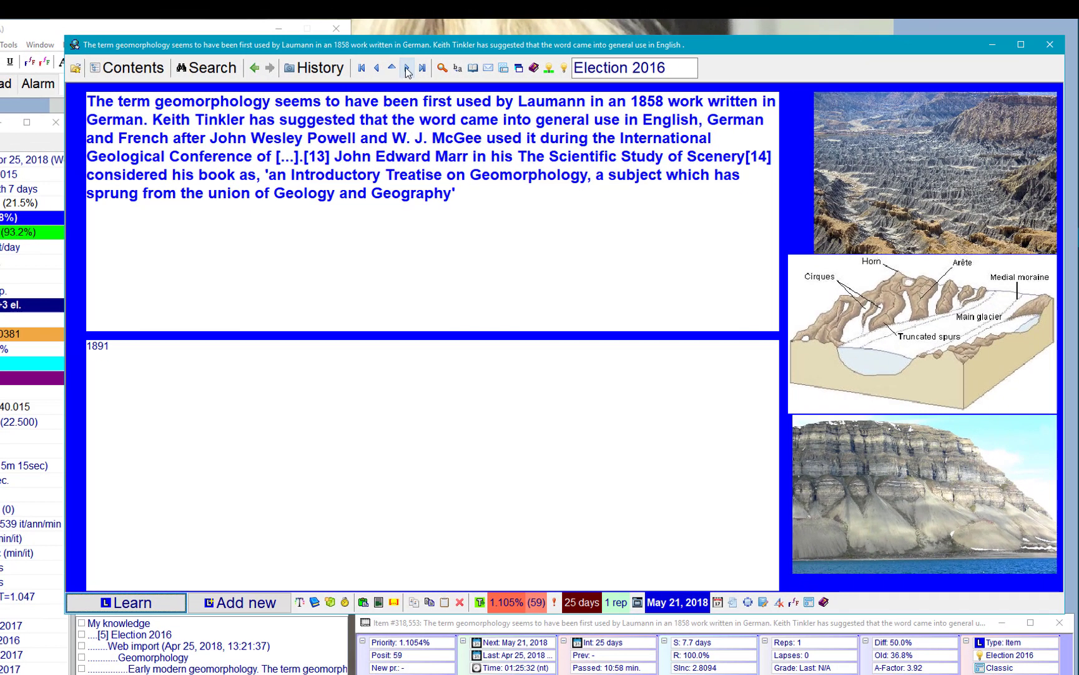
Navigate to the geomorphology item whose answer is 1891.
{"action": "left_click", "coordinate": [407, 70]}
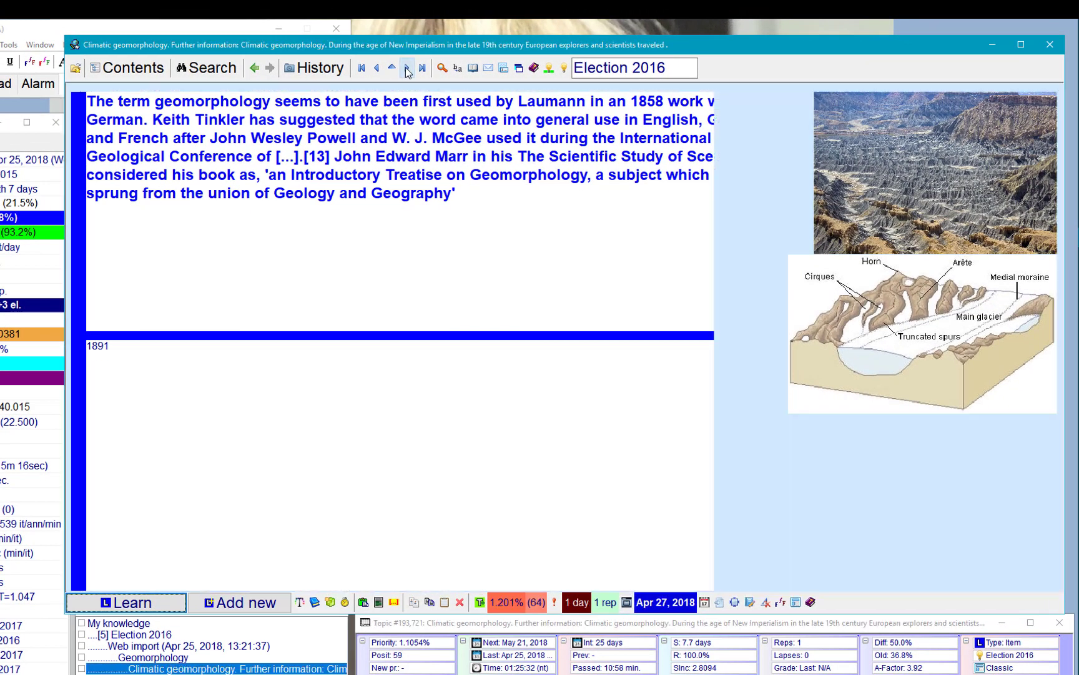
{"action": "left_click", "coordinate": [378, 69]}
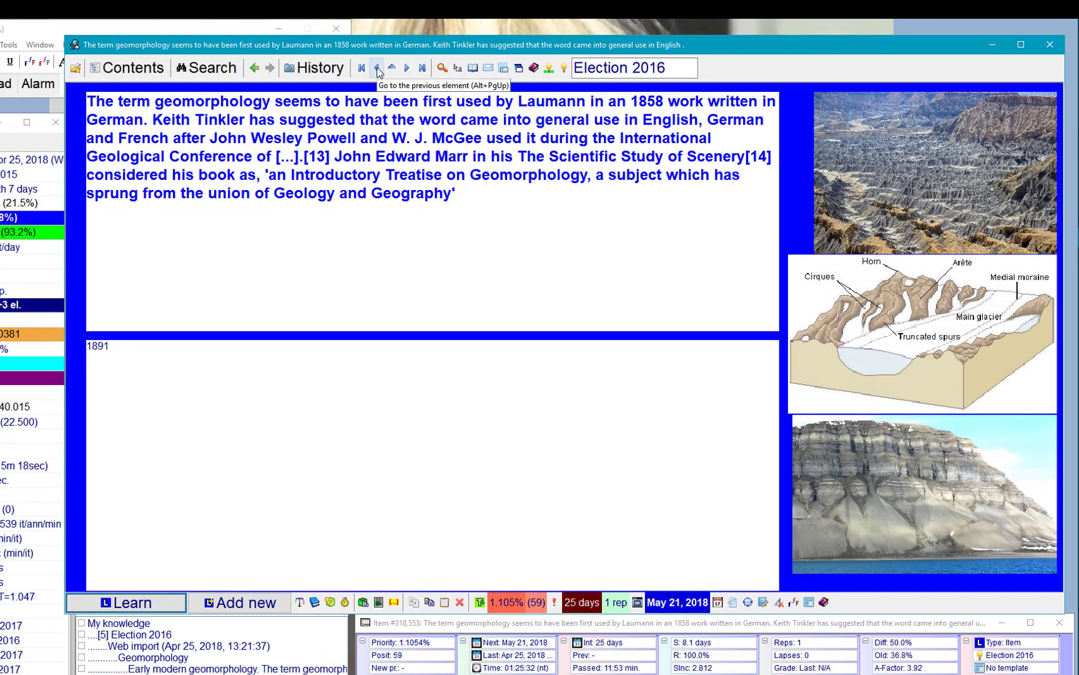
{"action": "left_click", "coordinate": [377, 69]}
{"action": "left_click", "coordinate": [406, 69]}
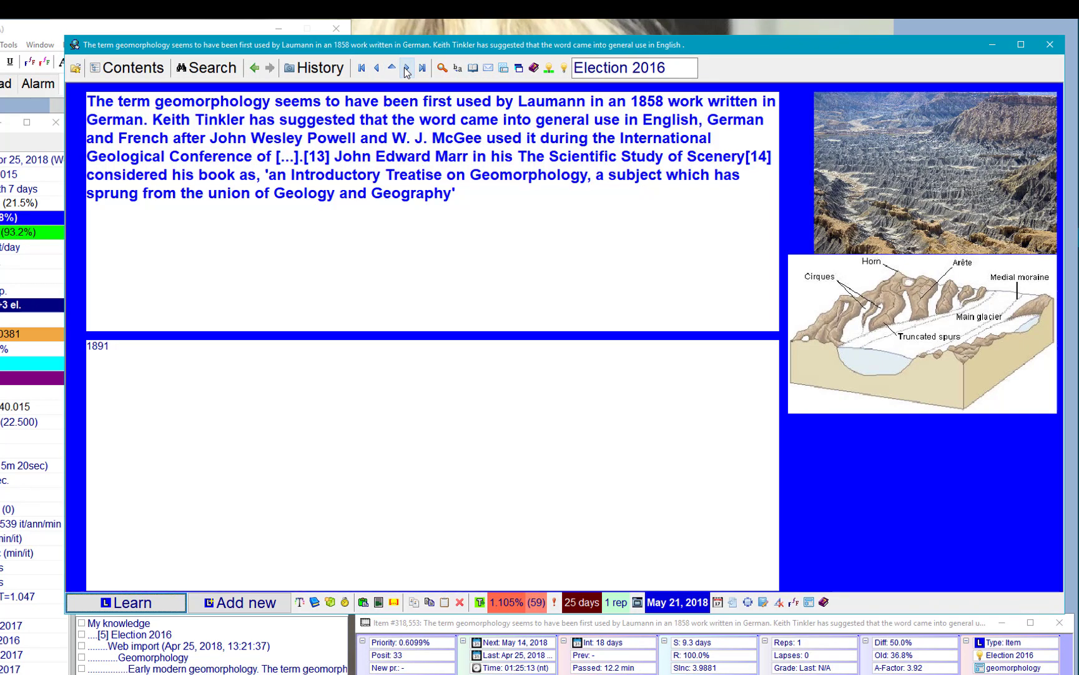
Save the item's layout as template 'geomorphology', replacing the existing template.
{"action": "key", "text": "shift+F10"}
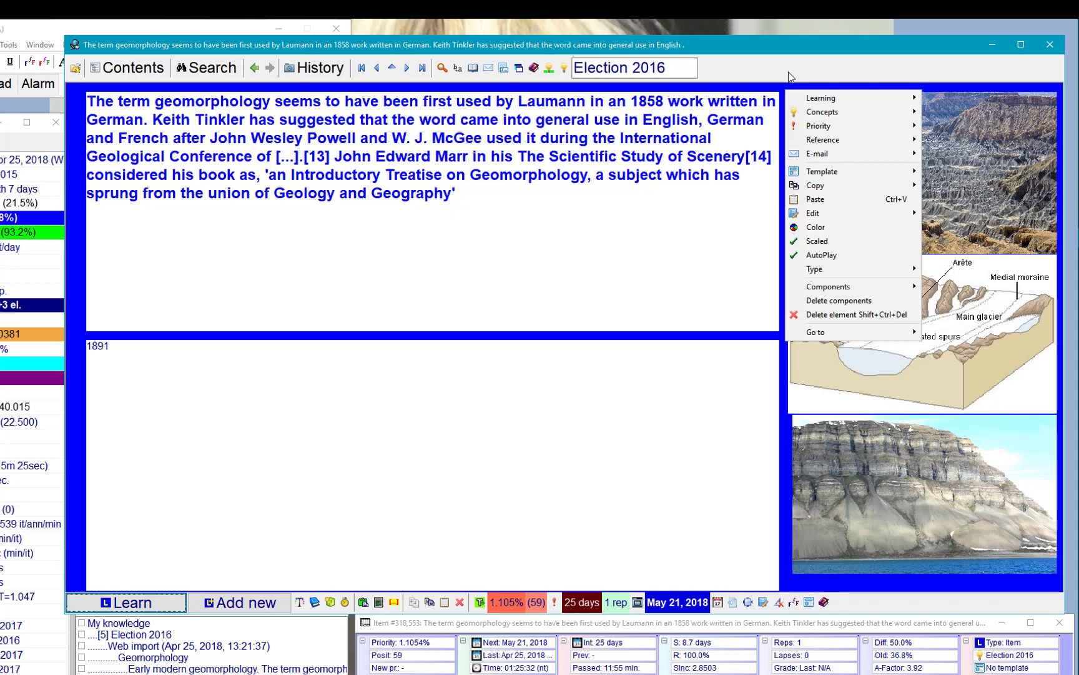
{"action": "mouse_move", "coordinate": [822, 171]}
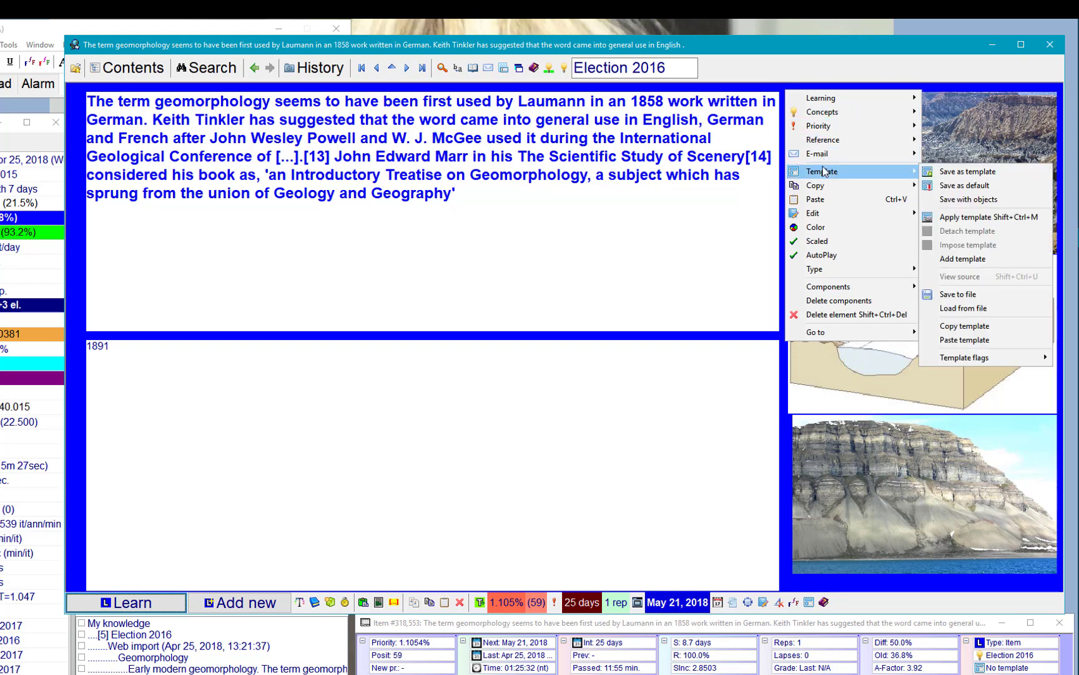
{"action": "left_click", "coordinate": [997, 180]}
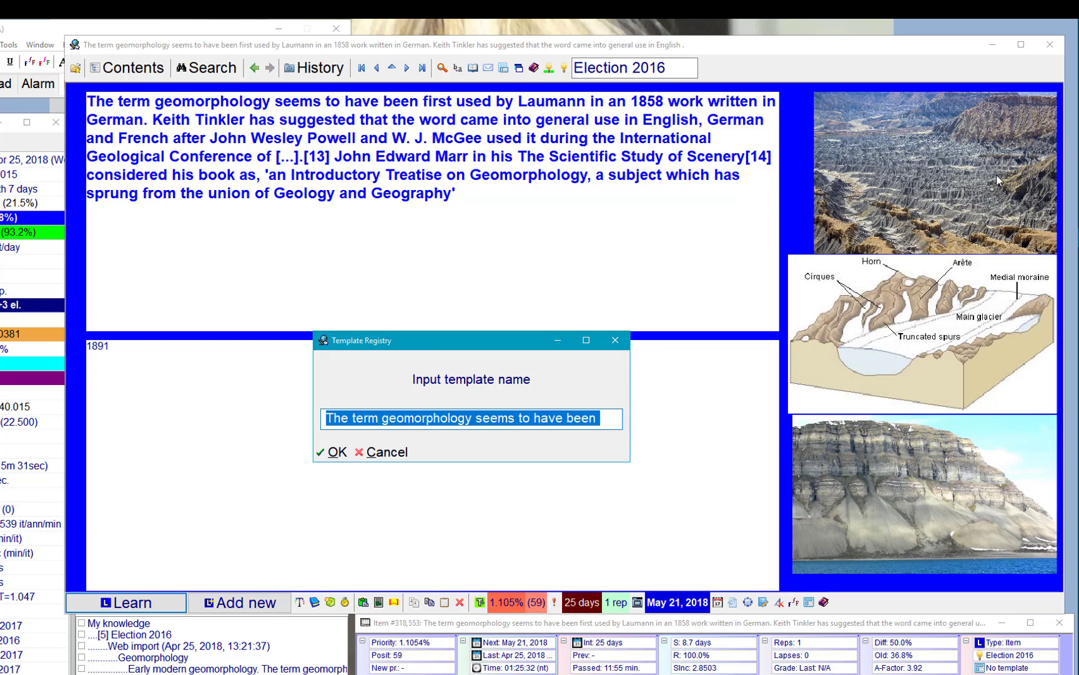
{"action": "key", "text": "Home"}
{"action": "key", "text": "ctrl+shift+Right"}
{"action": "key", "text": "ctrl+shift+Right"}
{"action": "key", "text": "Delete"}
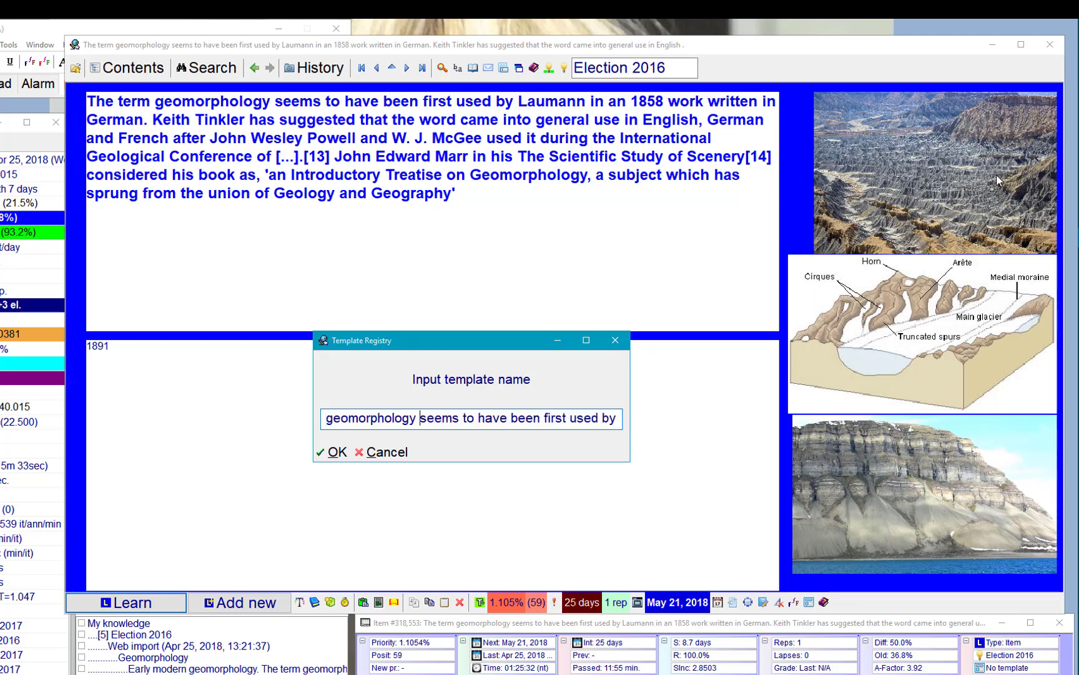
{"action": "key", "text": "shift+End"}
{"action": "key", "text": "Delete"}
{"action": "key", "text": "BackSpace"}
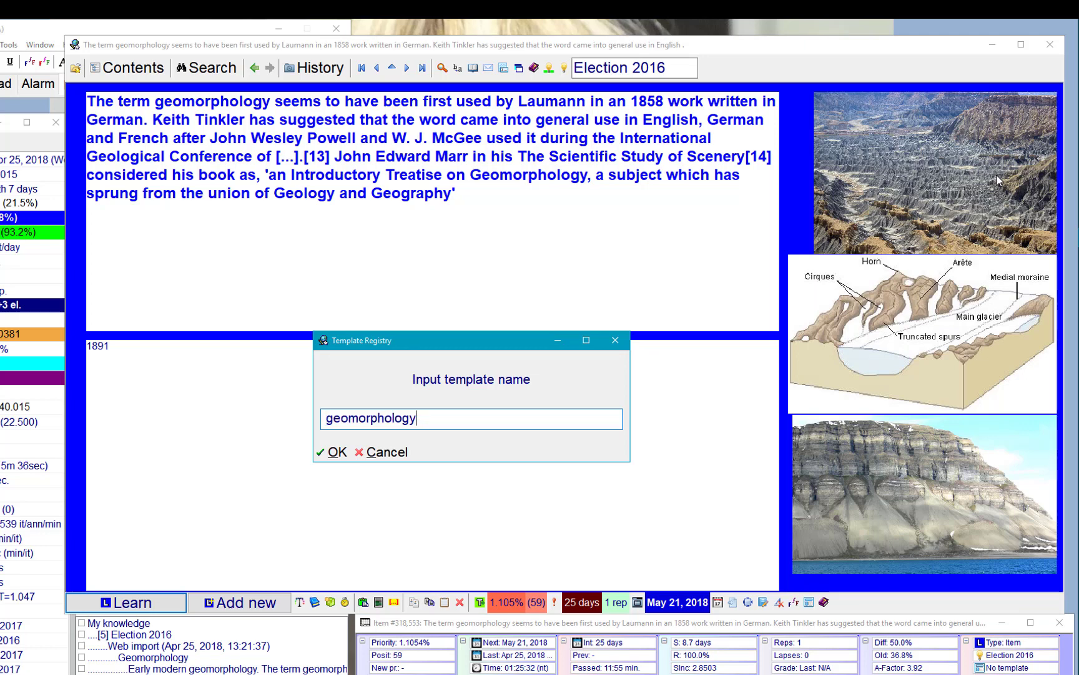
{"action": "key", "text": "Return"}
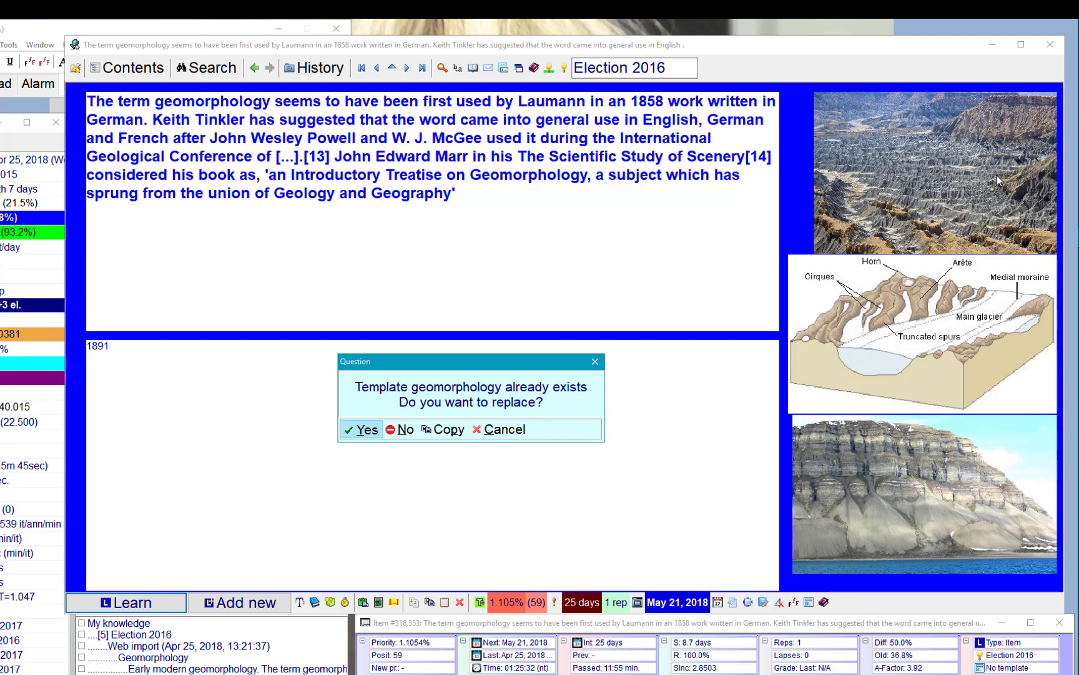
{"action": "key", "text": "Return"}
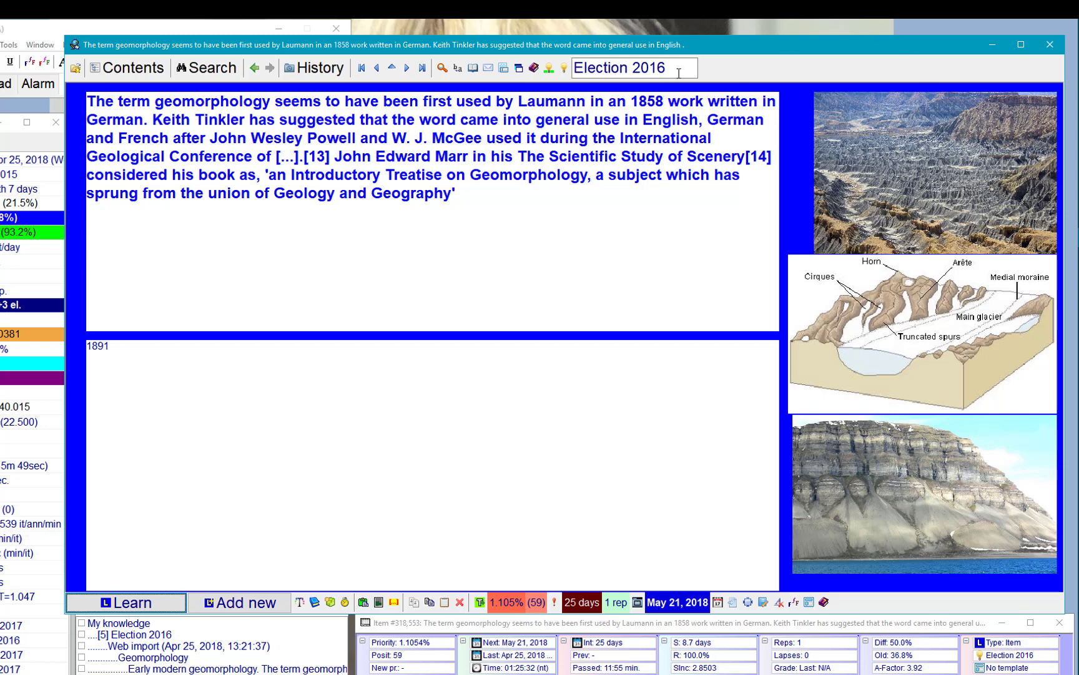
Navigate back to the geomorphology item whose answer is 1858.
{"action": "left_click", "coordinate": [377, 70]}
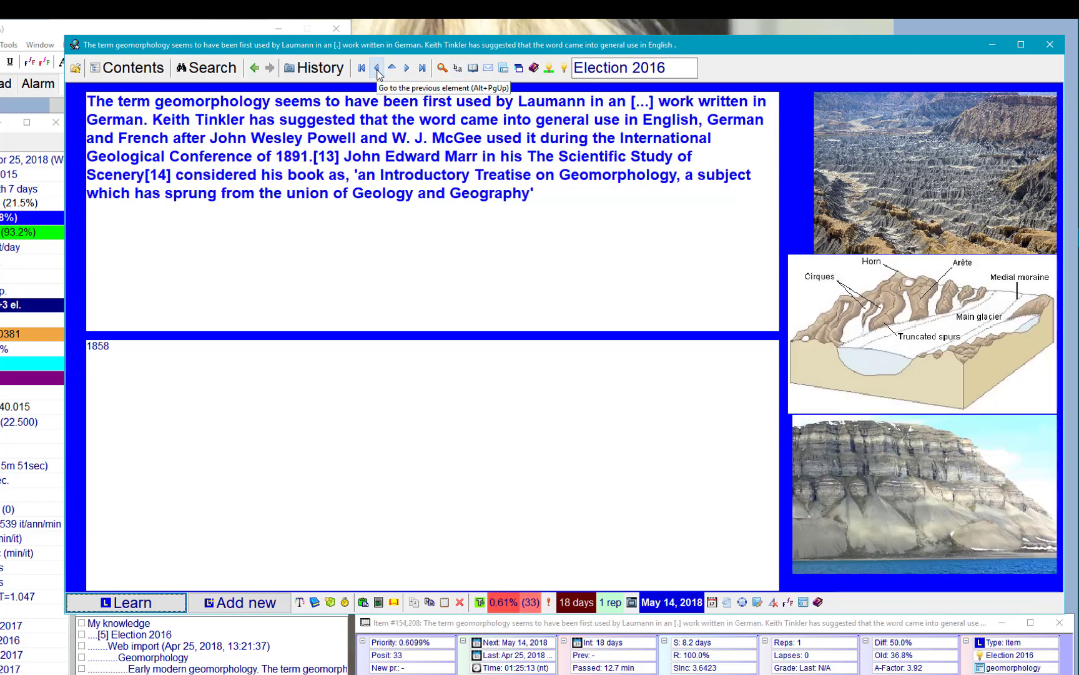
{"action": "left_click", "coordinate": [407, 69]}
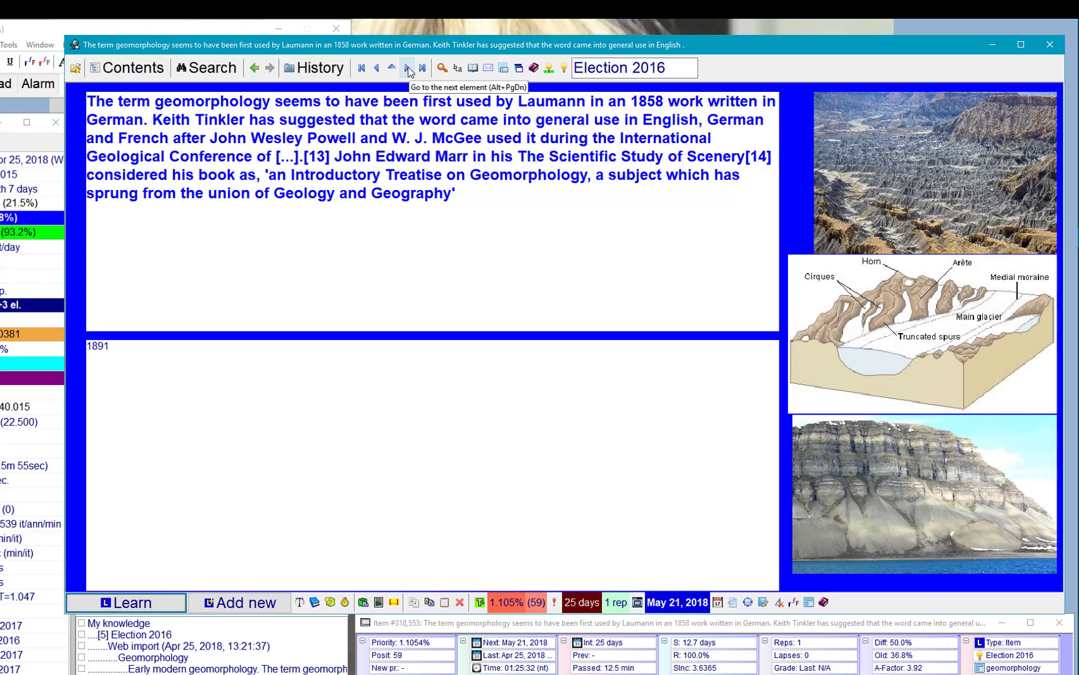
{"action": "left_click", "coordinate": [408, 69]}
{"action": "left_click", "coordinate": [377, 70]}
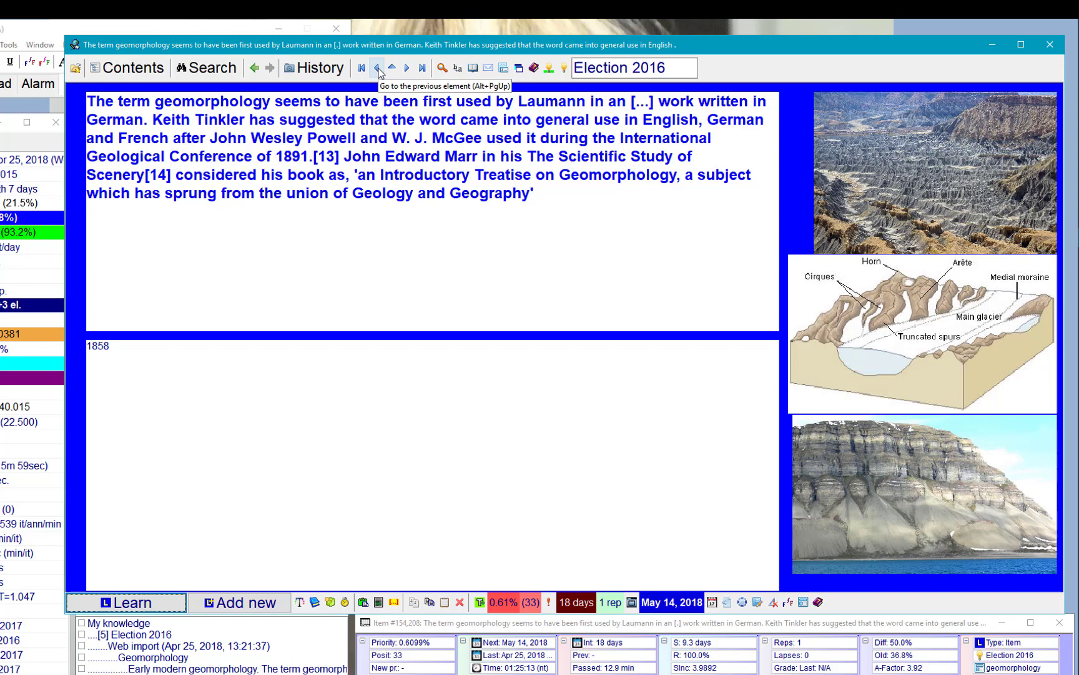
Preview the item's original source with Ctrl+Shift+U, then detach it from its template.
{"action": "key", "text": "ctrl+shift+u"}
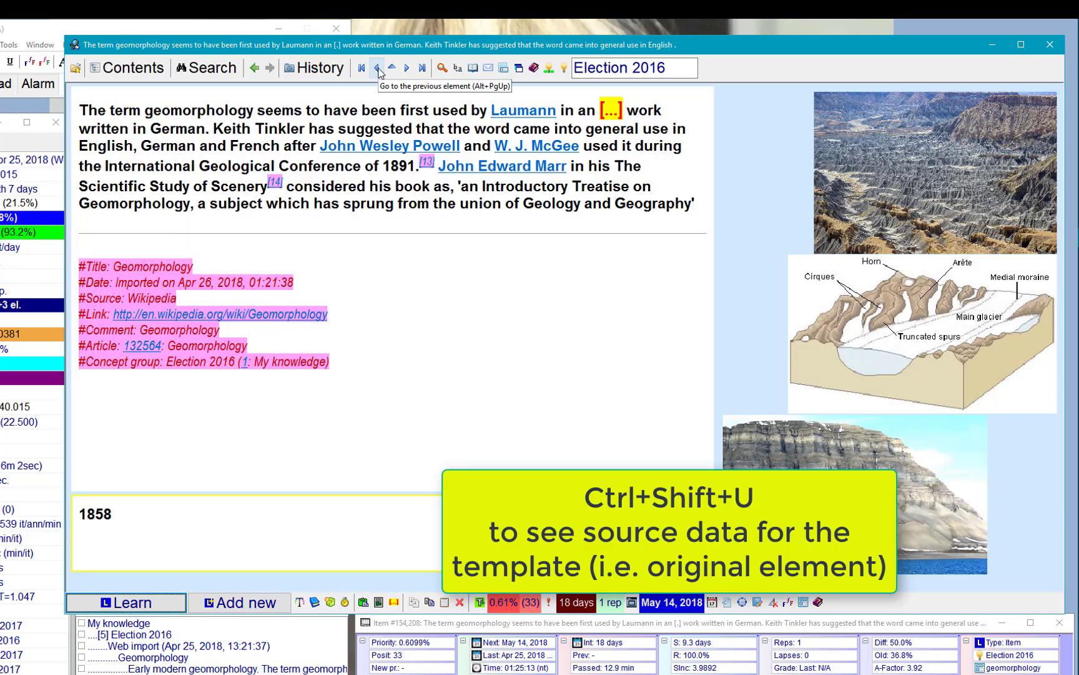
{"action": "key", "text": "ctrl+shift+u"}
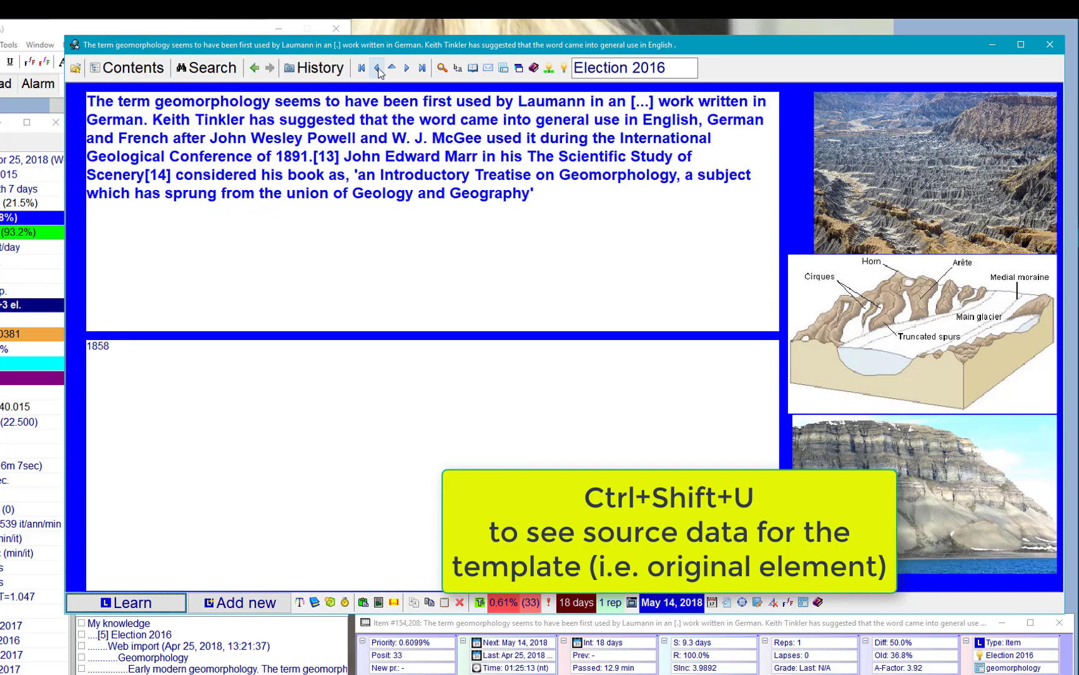
{"action": "right_click", "coordinate": [727, 75]}
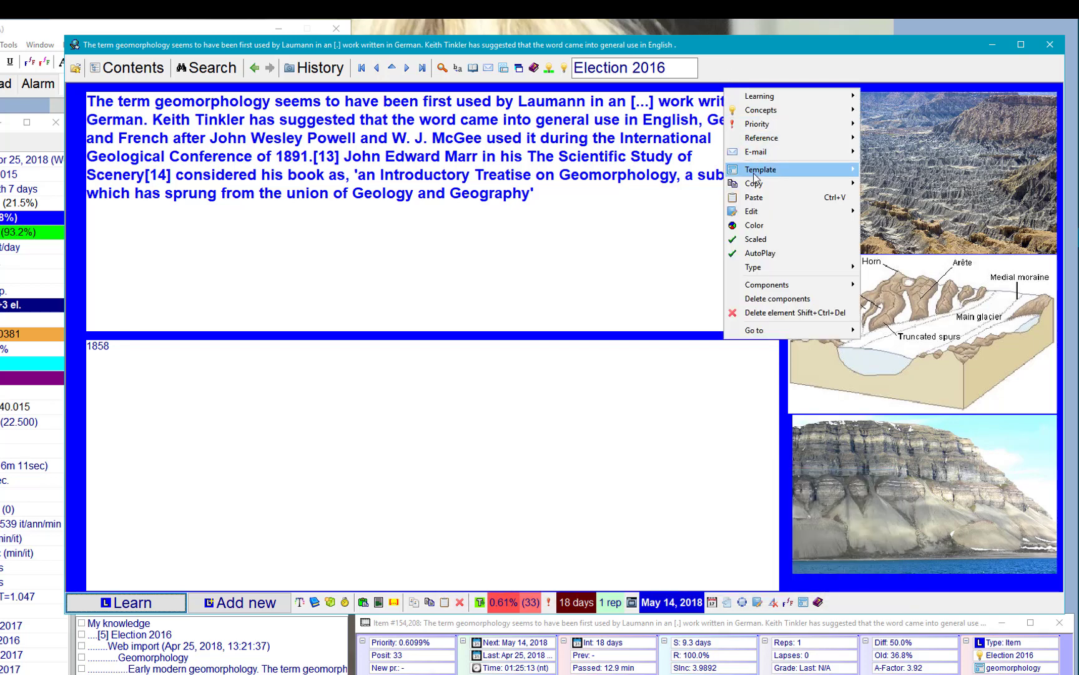
{"action": "mouse_move", "coordinate": [760, 170]}
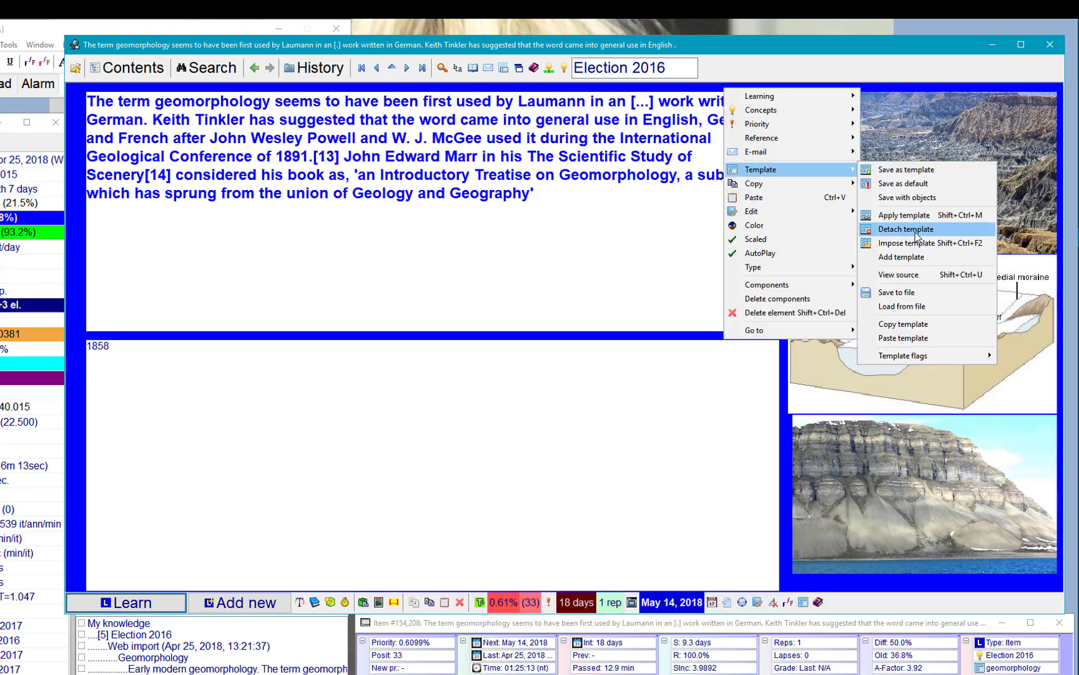
{"action": "left_click", "coordinate": [916, 232]}
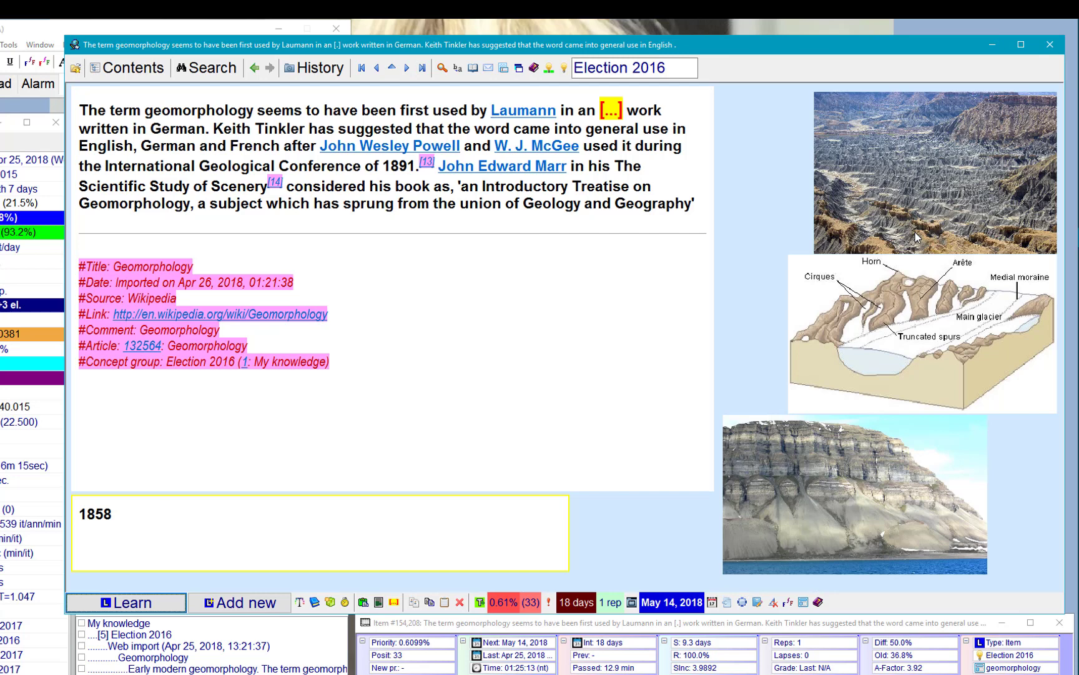
Edit the default stylesheet's font to Regular style in Blue for the 1858 text.
{"action": "right_click", "coordinate": [580, 171]}
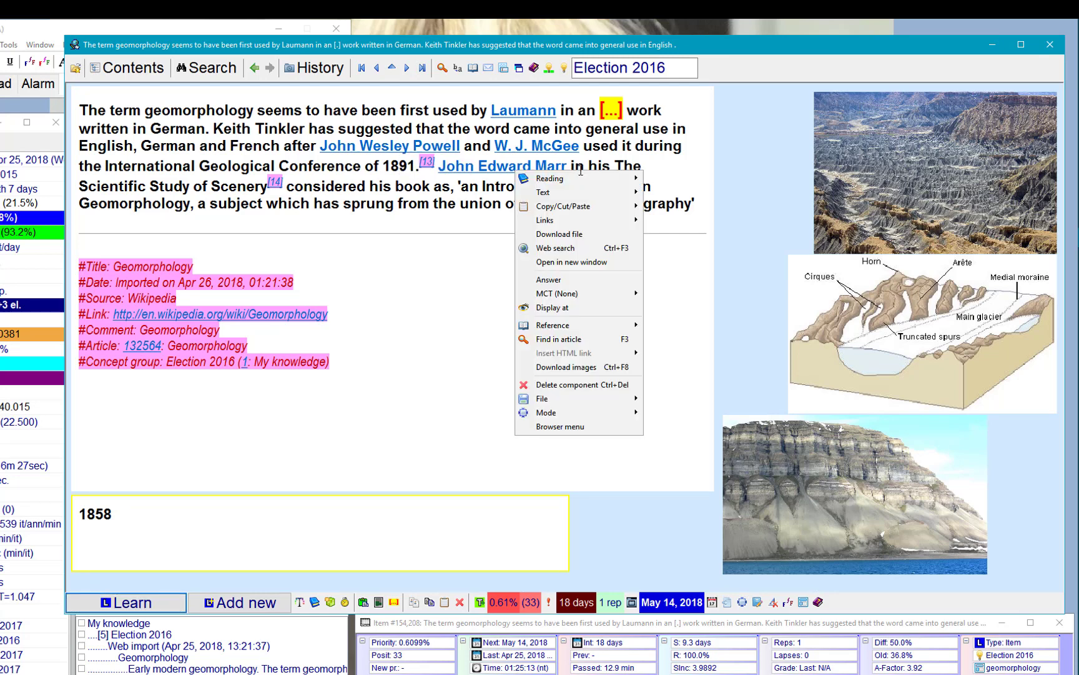
{"action": "mouse_move", "coordinate": [670, 192]}
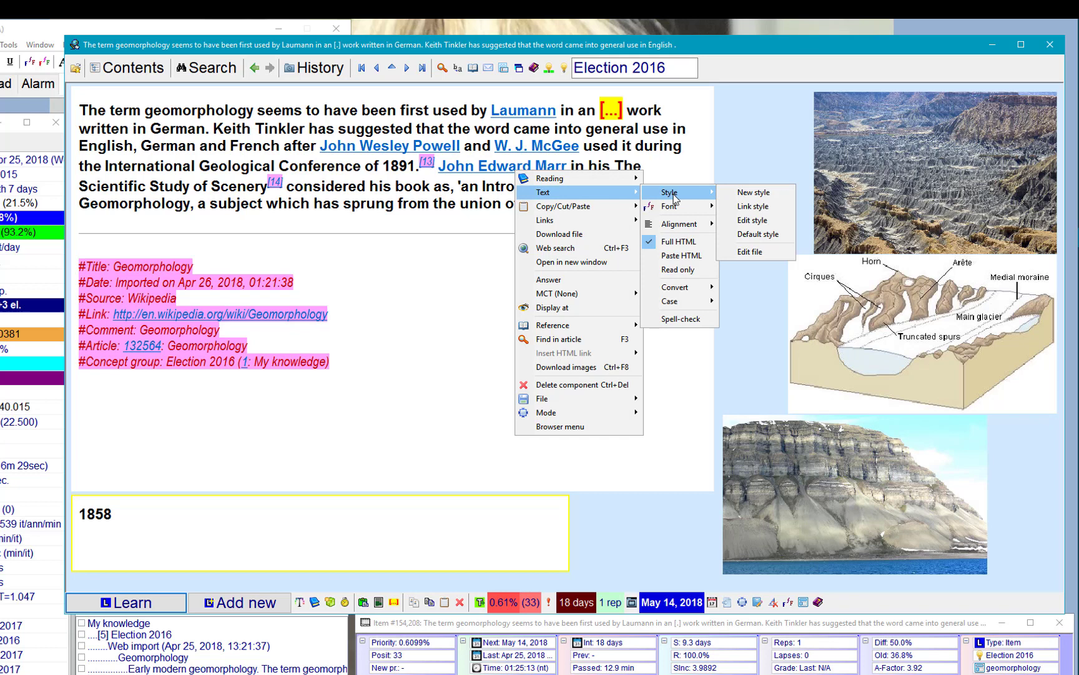
{"action": "left_click", "coordinate": [754, 220]}
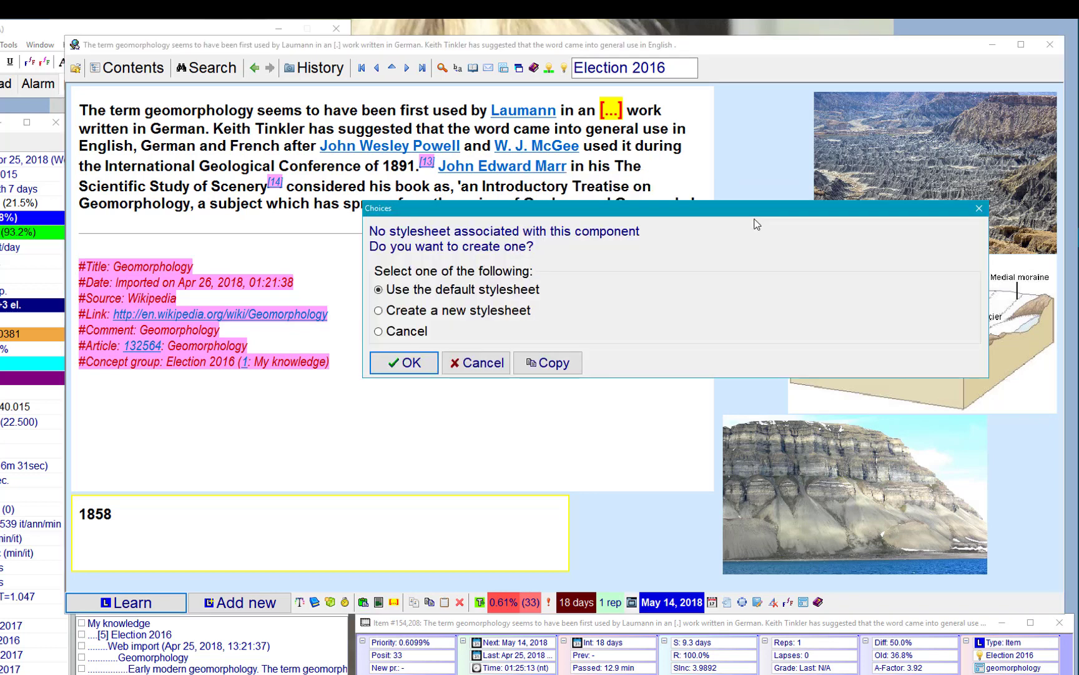
{"action": "left_click", "coordinate": [423, 366]}
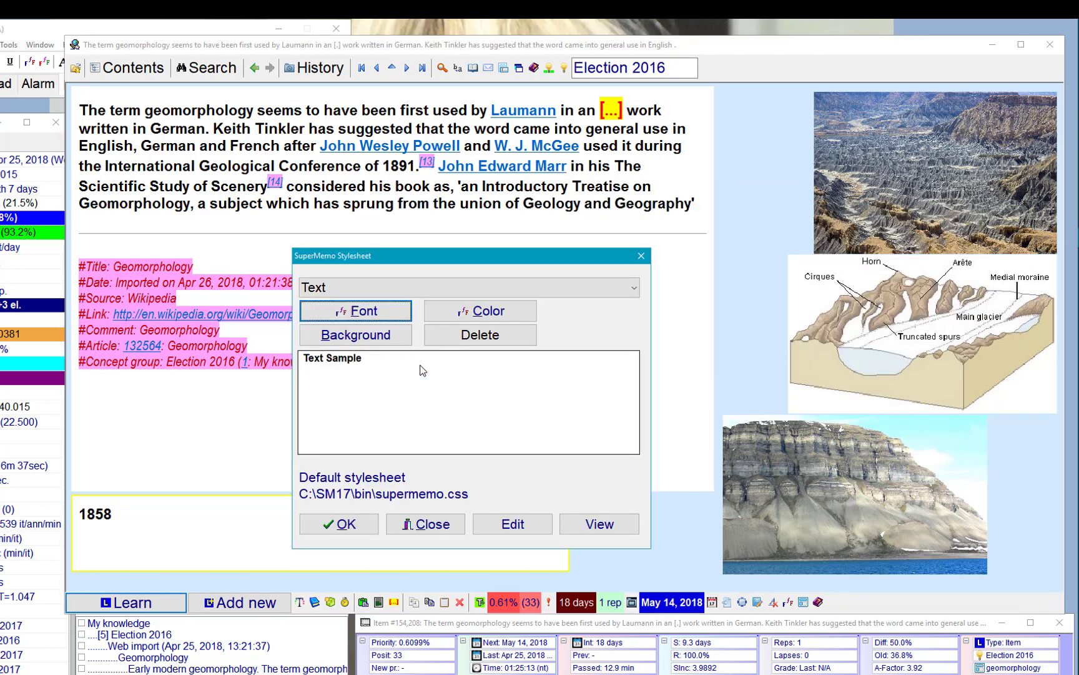
{"action": "left_click", "coordinate": [355, 310]}
{"action": "left_click_drag", "start_coordinate": [503, 270], "coordinate": [504, 264]}
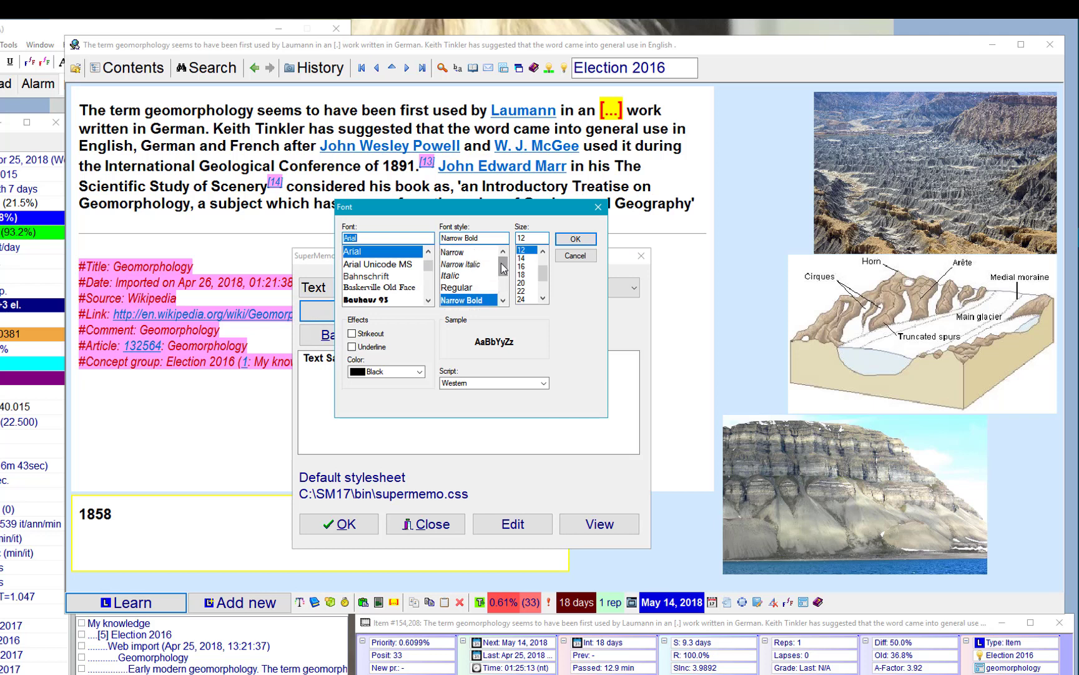
{"action": "left_click", "coordinate": [479, 289]}
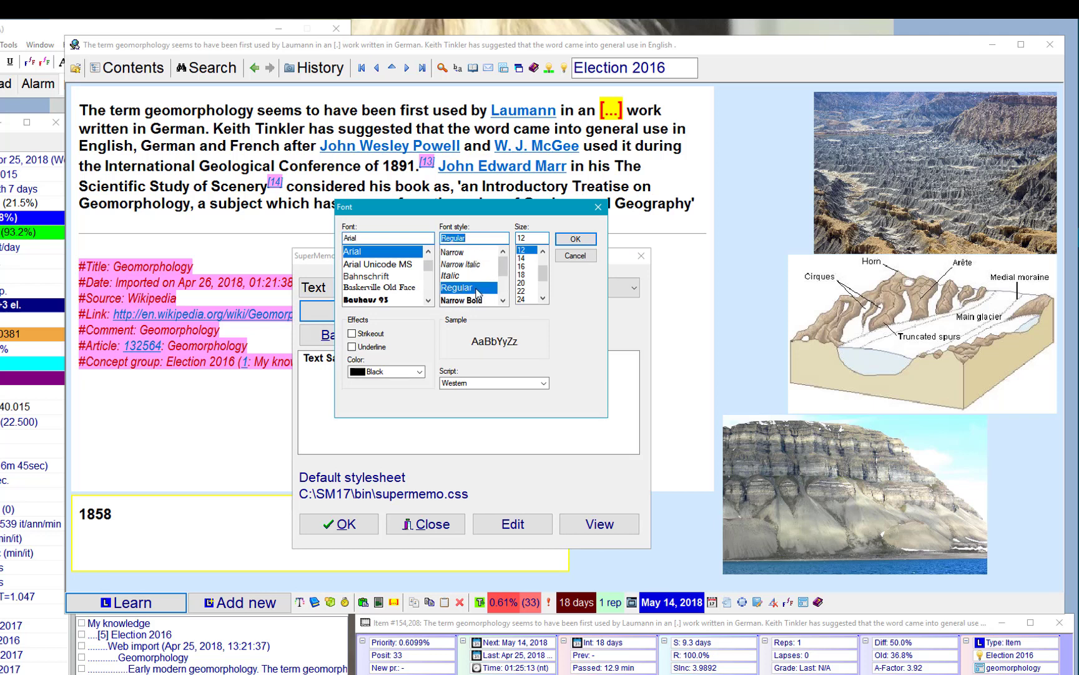
{"action": "left_click", "coordinate": [420, 372]}
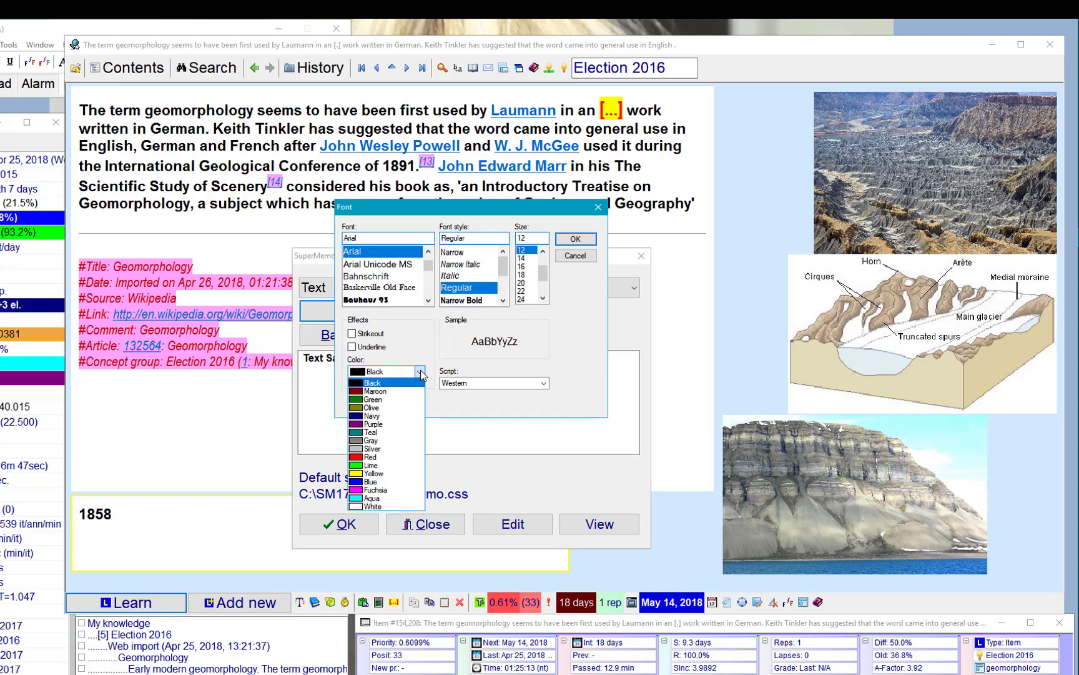
{"action": "left_click", "coordinate": [380, 483]}
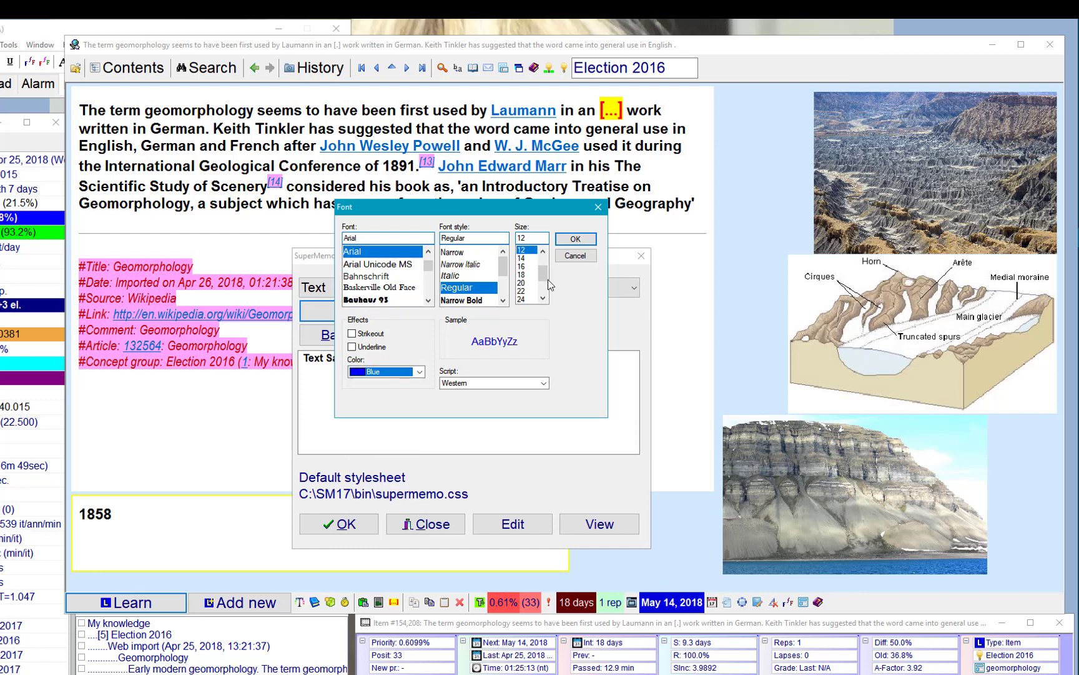
{"action": "left_click", "coordinate": [573, 241]}
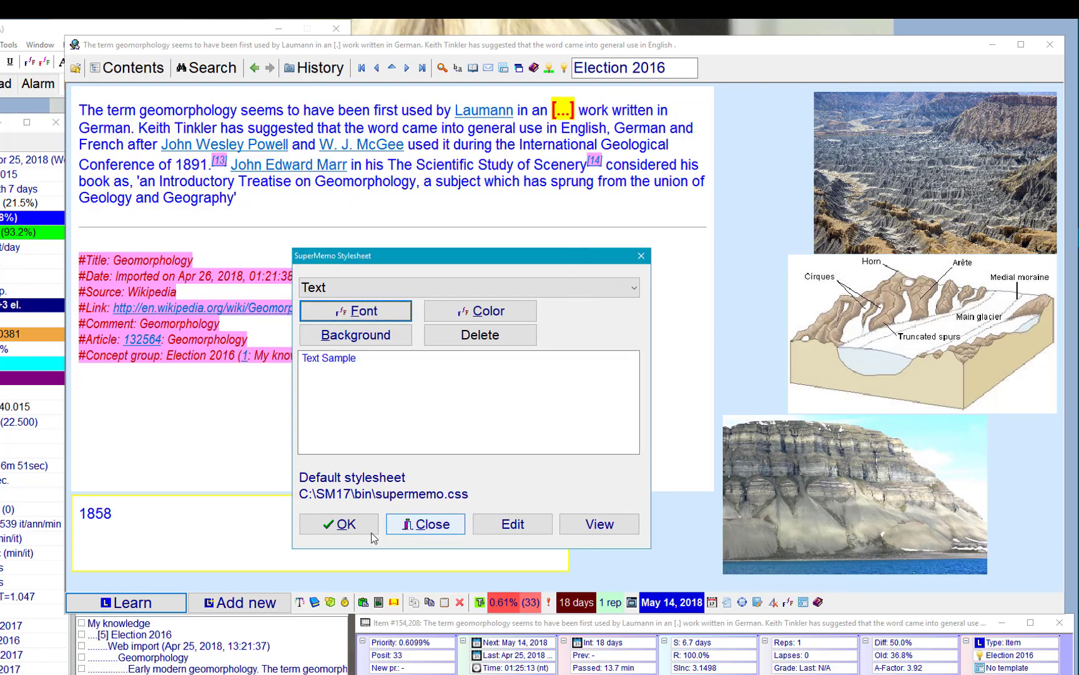
{"action": "left_click", "coordinate": [354, 523]}
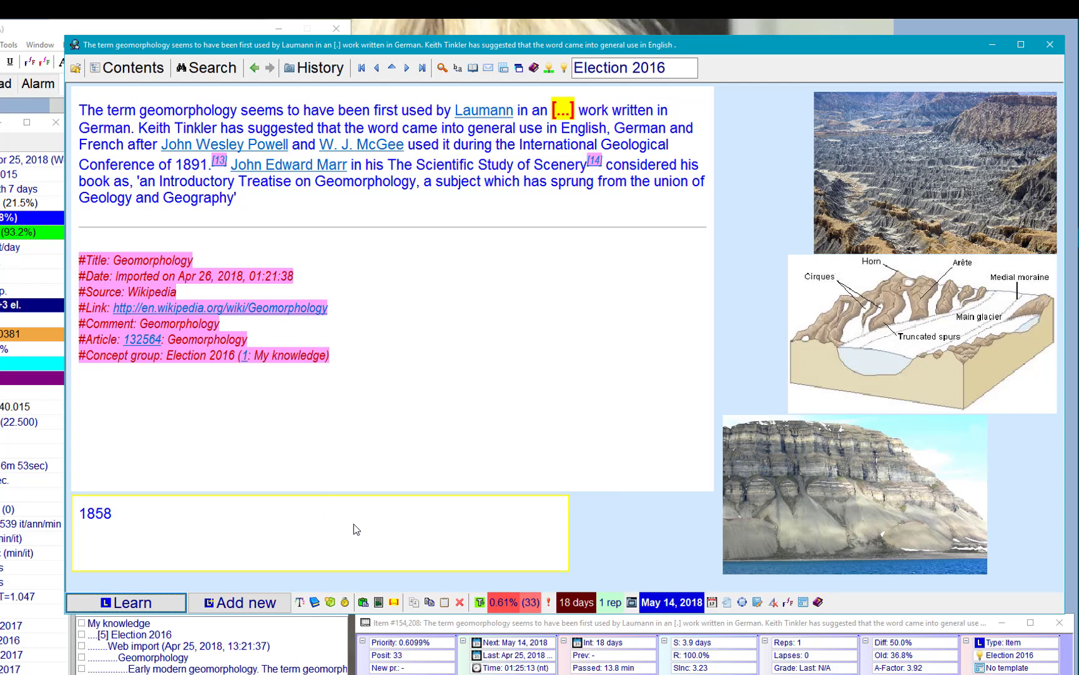